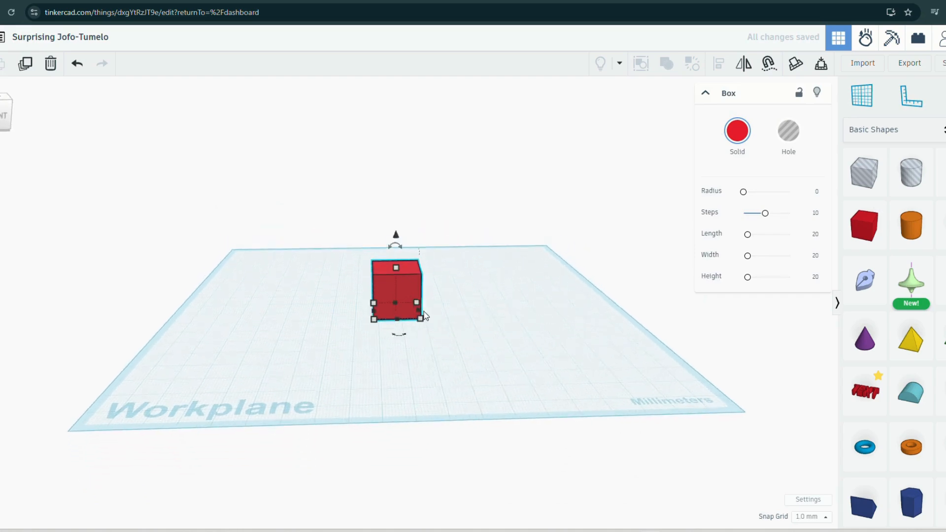
# Stretch the red box across the workplane and flatten it into a wide, thin rectangular base plate
pyautogui.moveTo(397, 265); pyautogui.dragTo(592, 362)
pyautogui.moveTo(375, 303); pyautogui.dragTo(262, 271)
pyautogui.moveTo(350, 344); pyautogui.dragTo(439, 425, button='right')
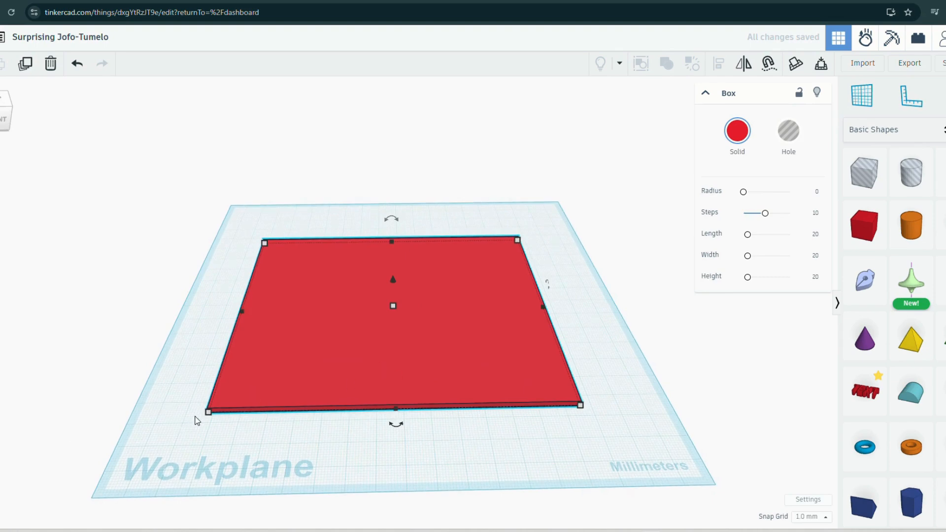
pyautogui.moveTo(403, 414); pyautogui.dragTo(412, 325)
pyautogui.moveTo(412, 325)
pyautogui.mouseDown(button='right')
pyautogui.moveTo(383, 441)
pyautogui.moveTo(404, 434)
pyautogui.moveTo(401, 319)
pyautogui.mouseUp(button='right')
pyautogui.moveTo(401, 319)
pyautogui.mouseDown()
pyautogui.moveTo(404, 303)
pyautogui.moveTo(410, 310)
pyautogui.mouseUp()
pyautogui.click(387, 418)
pyautogui.moveTo(387, 418); pyautogui.dragTo(442, 384, button='right')
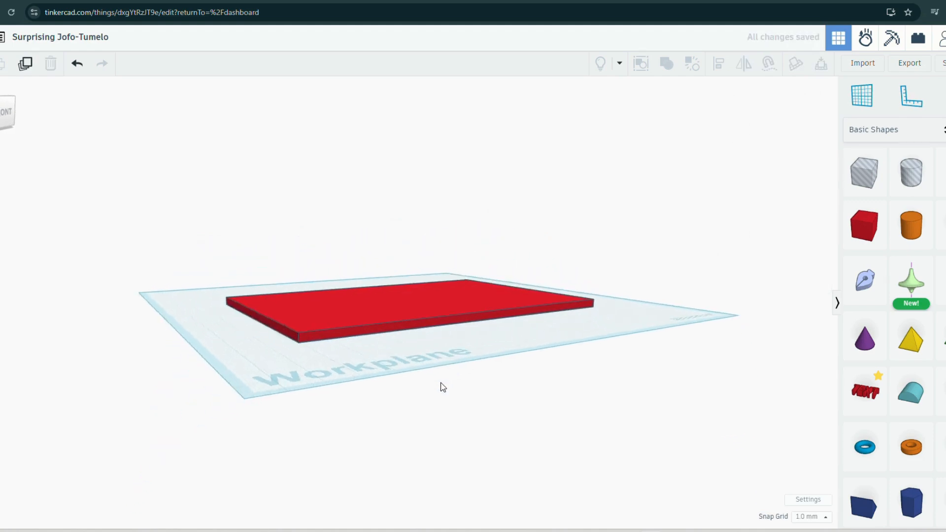
# Add a second solid box to the workplane and move it against the middle of the base plate's long back edge
pyautogui.click(872, 239)
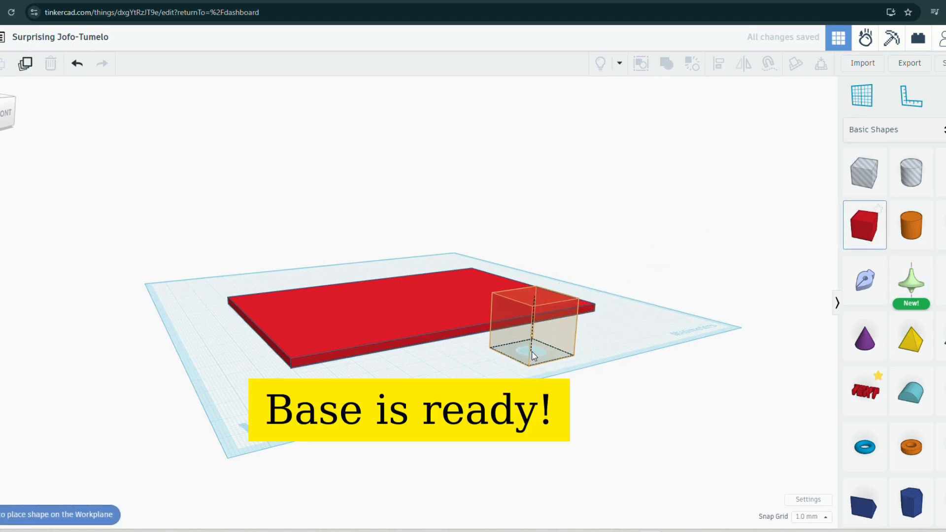
pyautogui.click(533, 356)
pyautogui.moveTo(376, 383); pyautogui.dragTo(567, 397, button='right')
pyautogui.moveTo(581, 290); pyautogui.dragTo(299, 290)
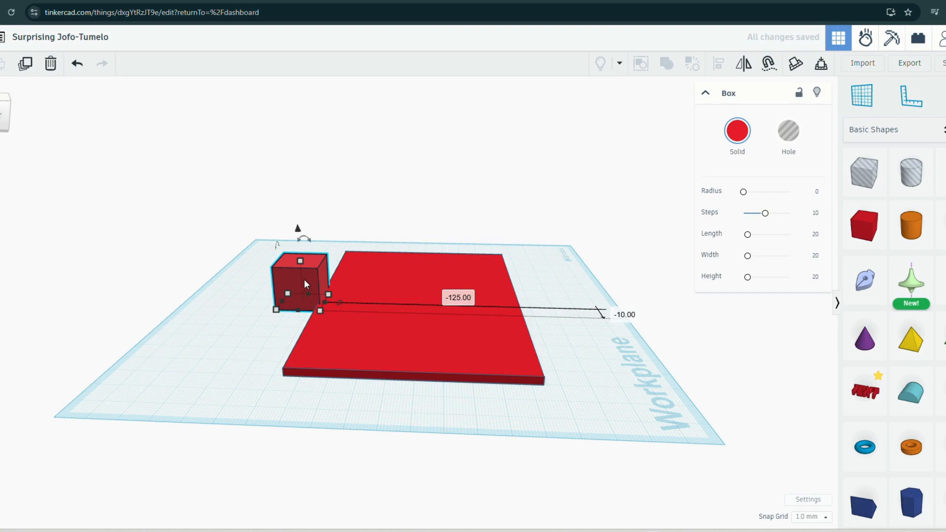
# Thin the second box to 4 mm and set its height to 31 mm to form an upright plate
pyautogui.scroll(5, 360, 405)
pyautogui.moveTo(359, 410); pyautogui.dragTo(377, 268, button='right')
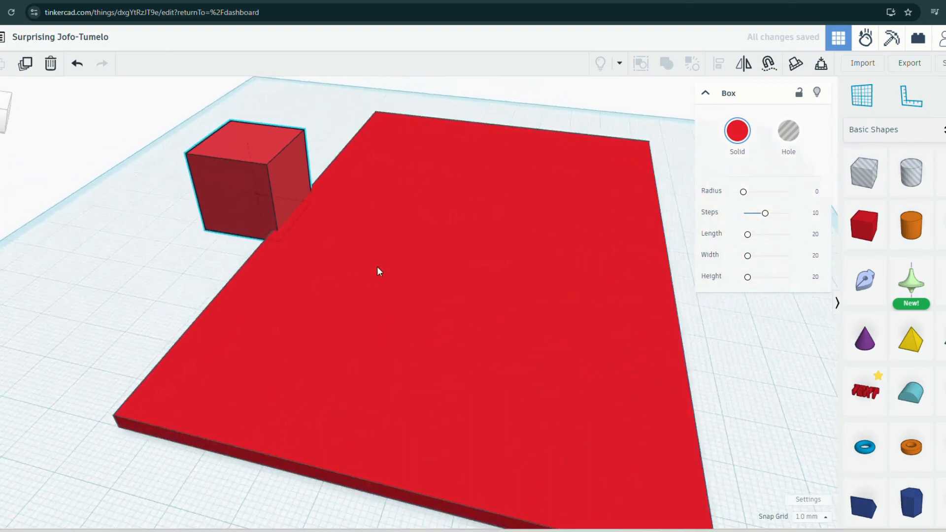
pyautogui.moveTo(216, 226); pyautogui.dragTo(277, 228)
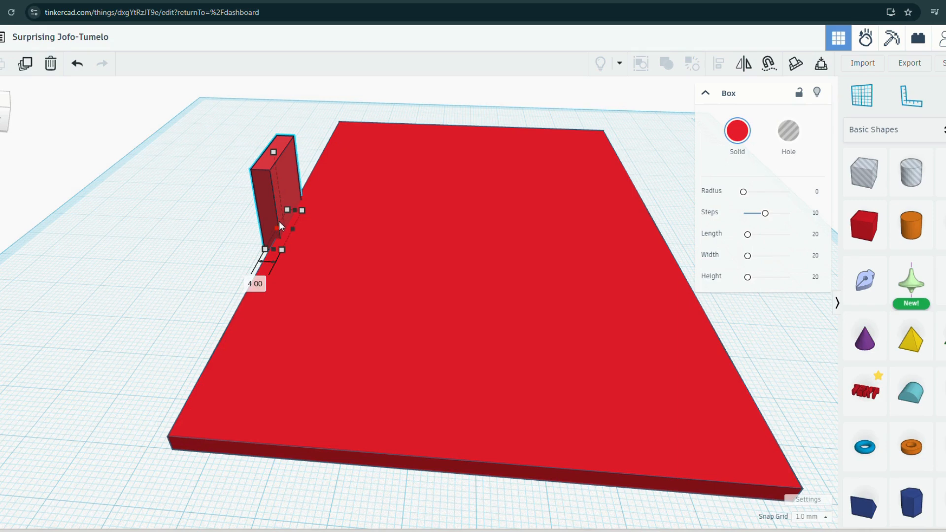
pyautogui.moveTo(275, 149); pyautogui.dragTo(279, 74)
pyautogui.moveTo(279, 74); pyautogui.dragTo(219, 184, button='right')
pyautogui.moveTo(299, 128); pyautogui.dragTo(302, 161)
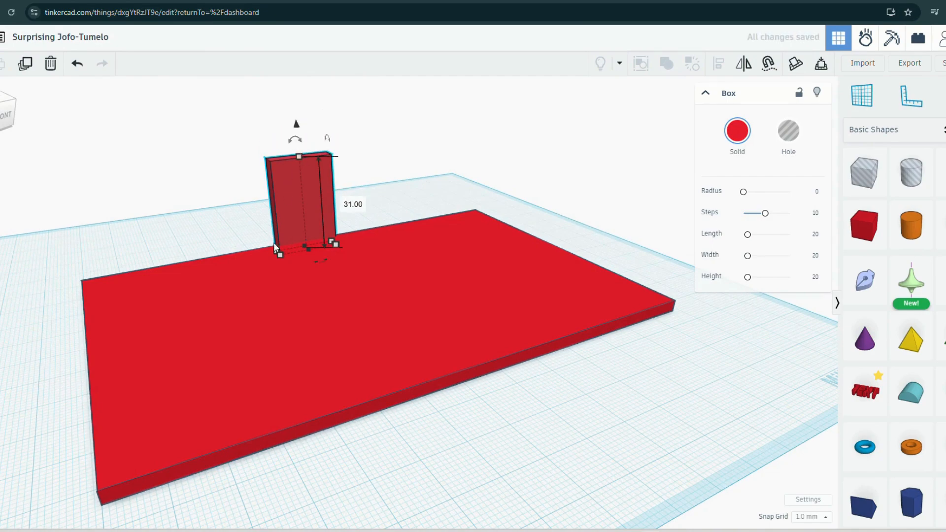
# Refine the upright plate's size and position so it stands near the middle of the base plate's back edge
pyautogui.moveTo(276, 249); pyautogui.dragTo(265, 254)
pyautogui.moveTo(291, 207); pyautogui.dragTo(292, 207)
pyautogui.moveTo(292, 206); pyautogui.dragTo(349, 172, button='right')
pyautogui.moveTo(270, 165)
pyautogui.mouseDown()
pyautogui.moveTo(274, 147)
pyautogui.moveTo(276, 156)
pyautogui.mouseUp()
pyautogui.moveTo(276, 156); pyautogui.dragTo(325, 152, button='right')
pyautogui.moveTo(324, 128); pyautogui.dragTo(323, 133)
pyautogui.click(263, 258)
pyautogui.moveTo(264, 258); pyautogui.dragTo(121, 430, button='right')
pyautogui.click(119, 430)
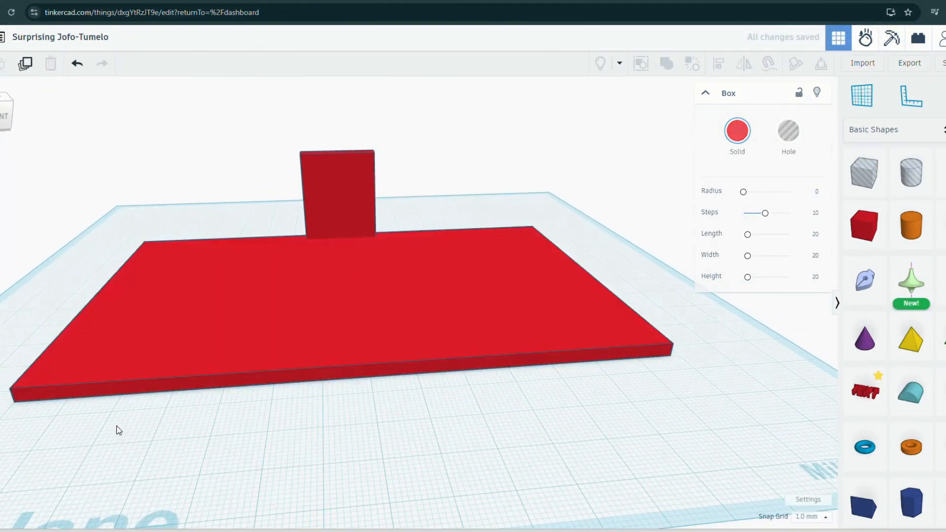
# Add a cylinder hole behind the base plate, beside the upright, and rotate it to lie on its side
pyautogui.click(338, 199)
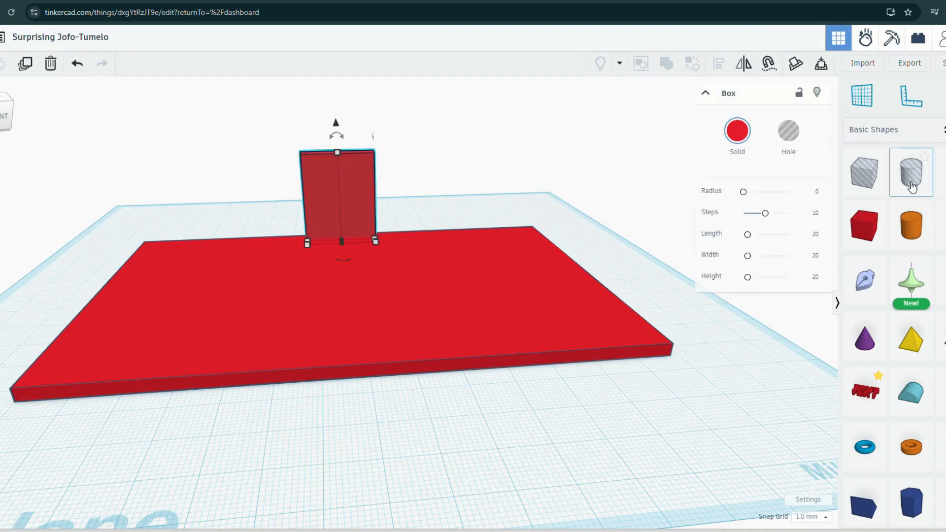
pyautogui.click(896, 191)
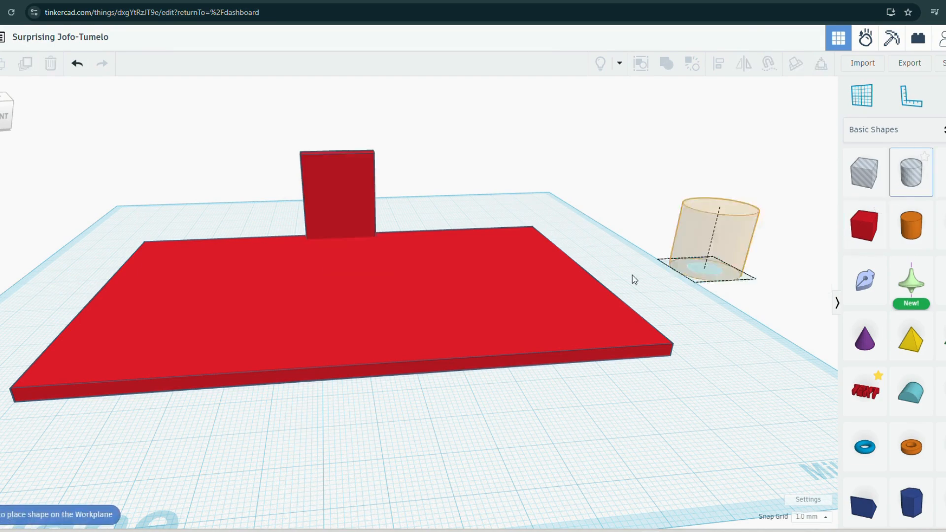
pyautogui.click(450, 215)
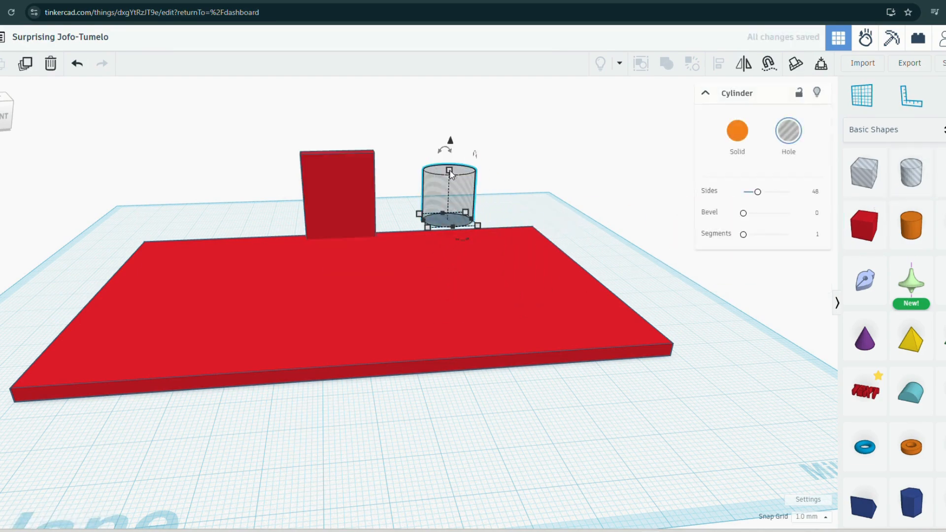
pyautogui.moveTo(450, 167); pyautogui.dragTo(471, 208)
pyautogui.moveTo(471, 185)
pyautogui.click(399, 185)
# Lengthen the cylinder hole to 30 mm and bring it close to the upright plate
pyautogui.scroll(4, 394, 217)
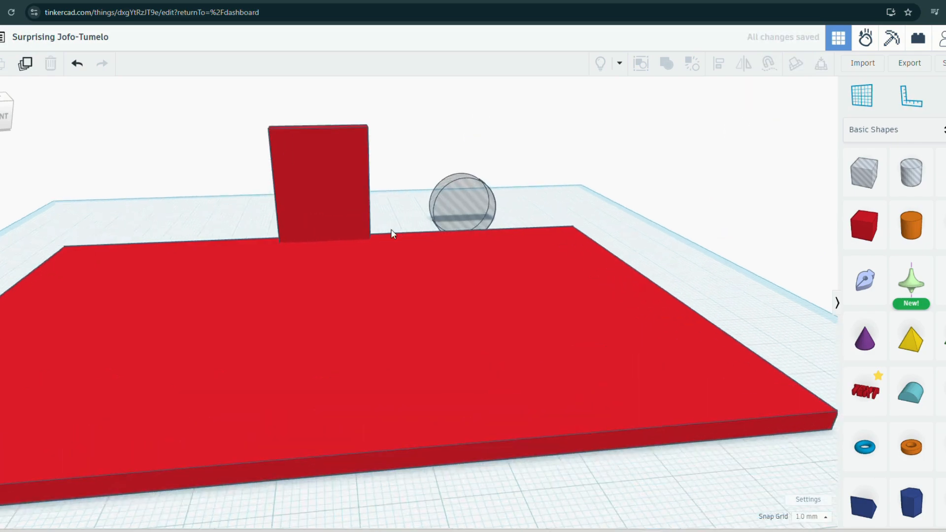
pyautogui.scroll(2, 470, 186)
pyautogui.moveTo(477, 206); pyautogui.dragTo(401, 219)
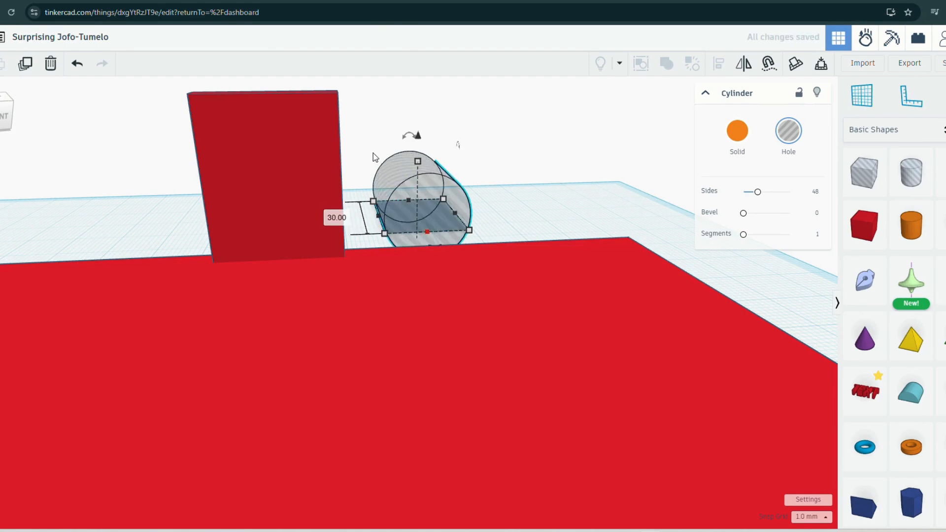
pyautogui.moveTo(387, 158); pyautogui.dragTo(401, 158, button='right')
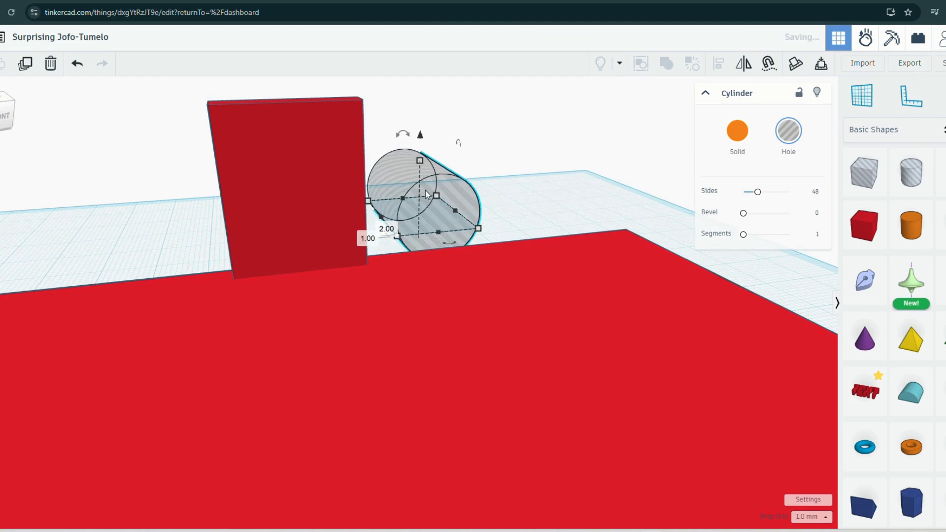
# Raise the cylinder hole about 7 mm above the workplane and move it through the upright plate's face
pyautogui.moveTo(420, 136); pyautogui.dragTo(420, 111)
pyautogui.moveTo(431, 176); pyautogui.dragTo(291, 223)
pyautogui.moveTo(291, 134); pyautogui.dragTo(285, 86)
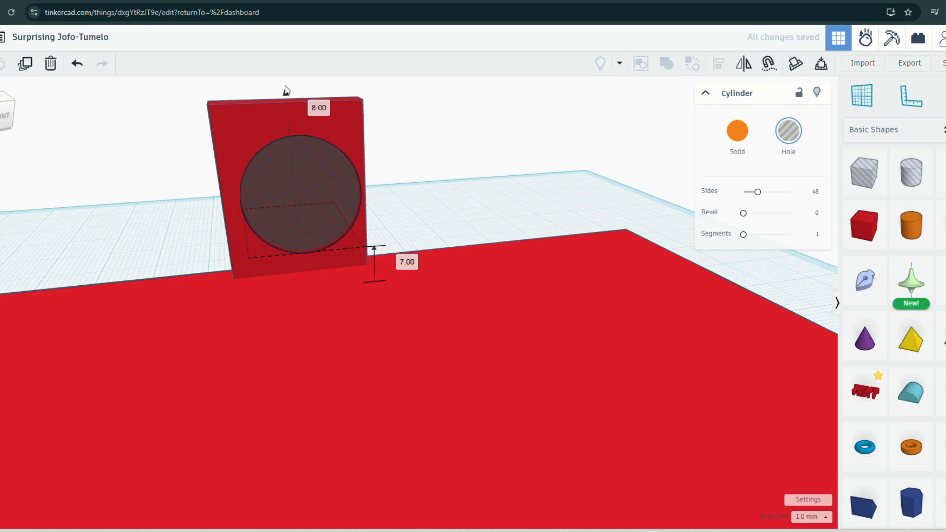
pyautogui.moveTo(297, 158); pyautogui.dragTo(297, 168)
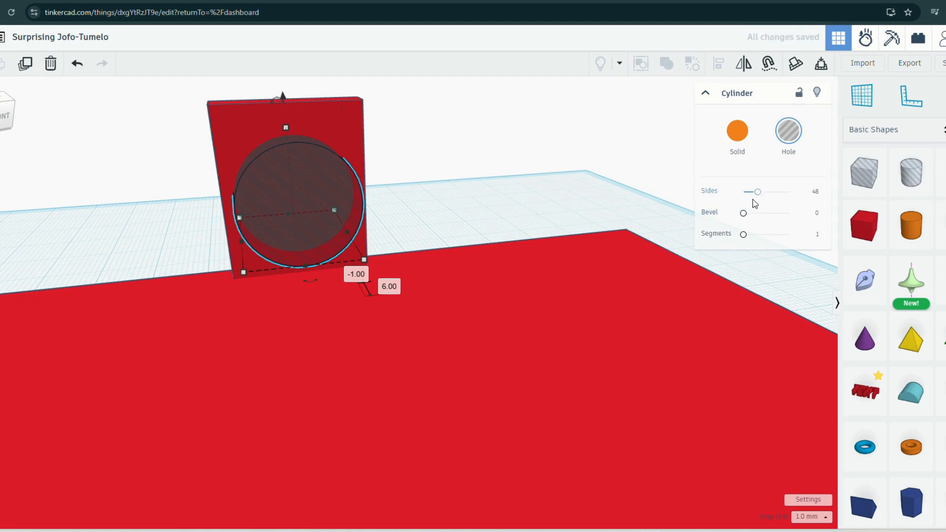
# Set the cylinder hole's sides to 61 and shorten the cylinder to 15 mm
pyautogui.moveTo(758, 196); pyautogui.dragTo(758, 204)
pyautogui.click(485, 169)
pyautogui.moveTo(486, 169); pyautogui.dragTo(379, 220, button='right')
pyautogui.moveTo(358, 219); pyautogui.dragTo(372, 217)
pyautogui.moveTo(358, 258); pyautogui.dragTo(390, 273)
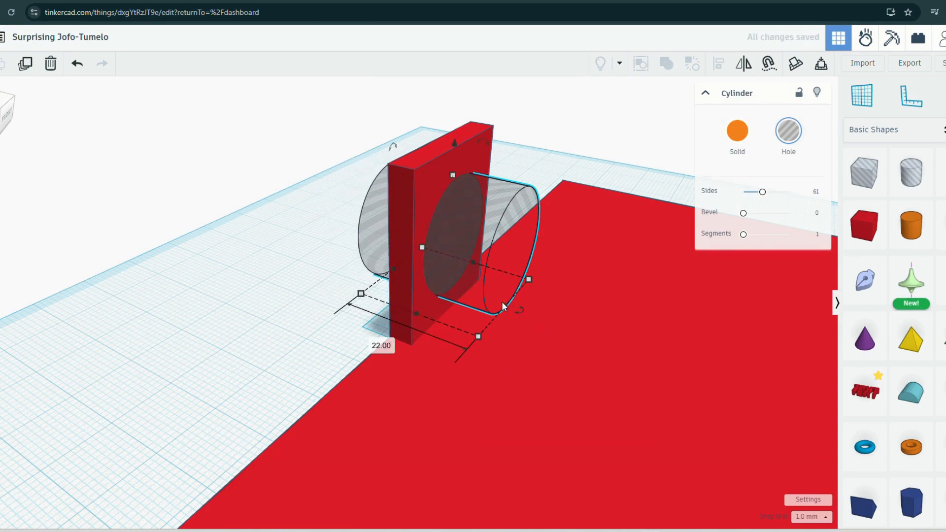
pyautogui.moveTo(504, 306); pyautogui.dragTo(469, 292)
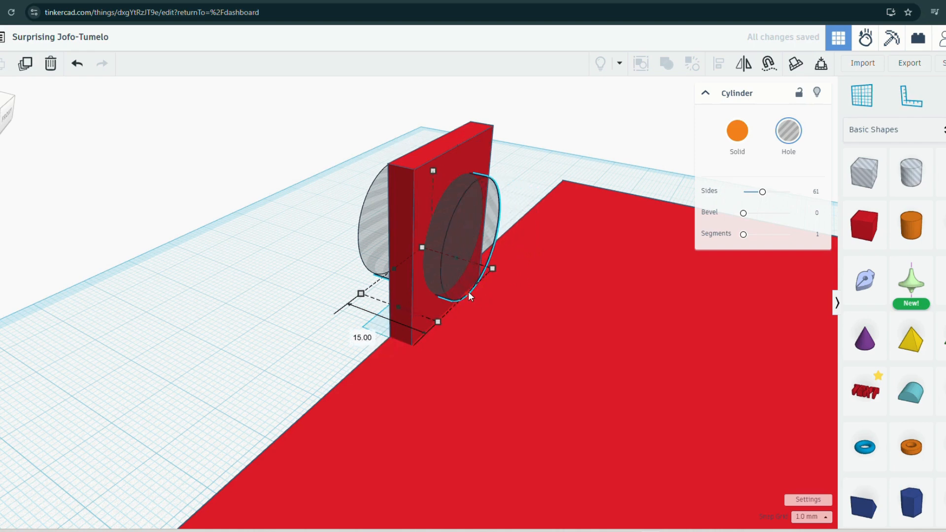
# Reduce the cylinder hole's width and height to a smaller circle and centre it across the upright plate
pyautogui.moveTo(555, 281); pyautogui.dragTo(351, 212, button='right')
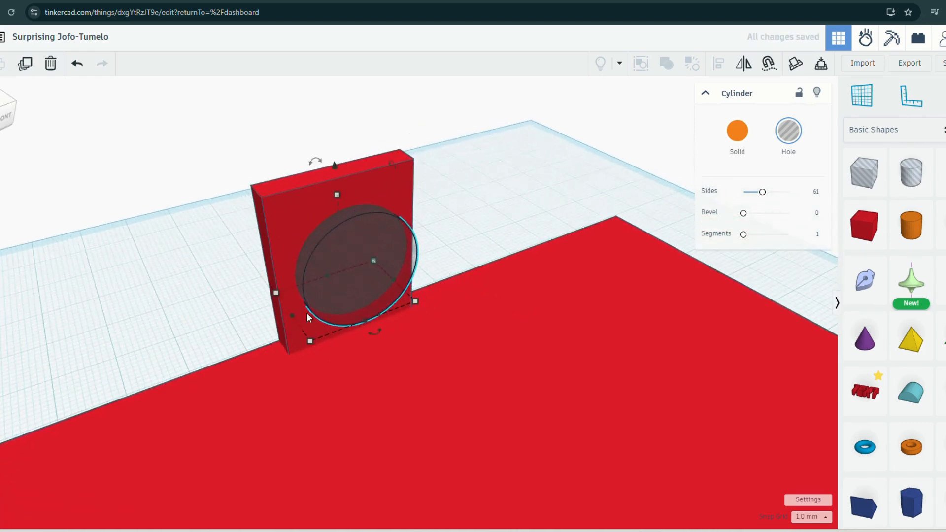
pyautogui.moveTo(312, 340); pyautogui.dragTo(327, 324)
pyautogui.moveTo(354, 249); pyautogui.dragTo(338, 247)
pyautogui.moveTo(461, 271); pyautogui.dragTo(319, 205, button='right')
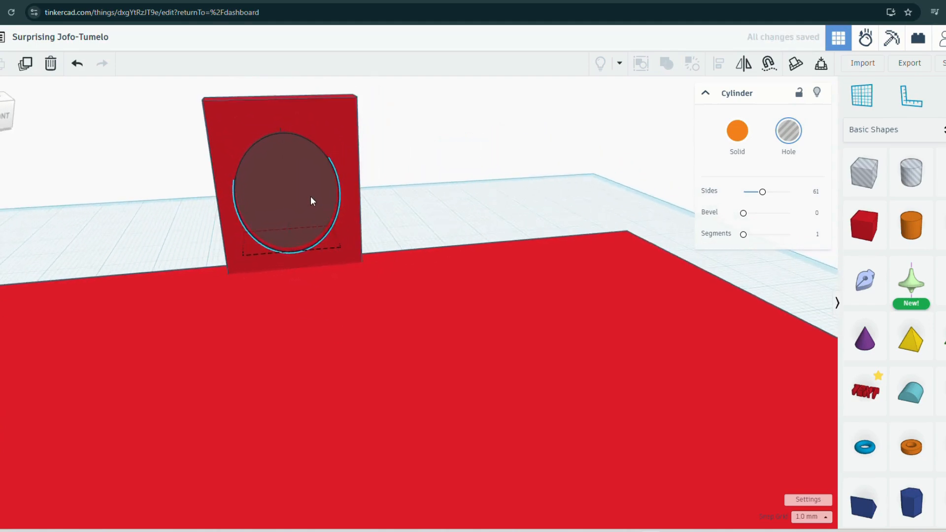
pyautogui.moveTo(315, 196); pyautogui.dragTo(311, 199)
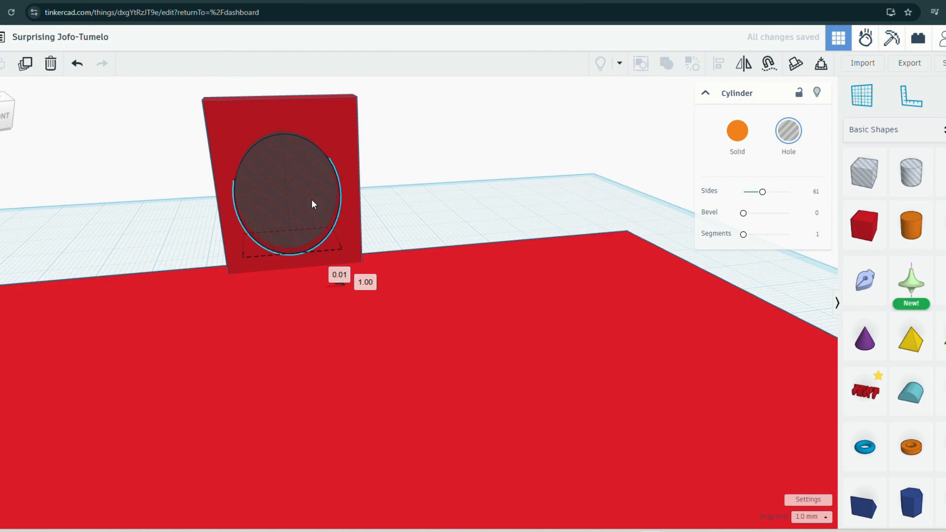
pyautogui.moveTo(282, 128); pyautogui.dragTo(283, 144)
pyautogui.click(492, 202)
pyautogui.moveTo(492, 202); pyautogui.dragTo(413, 202, button='right')
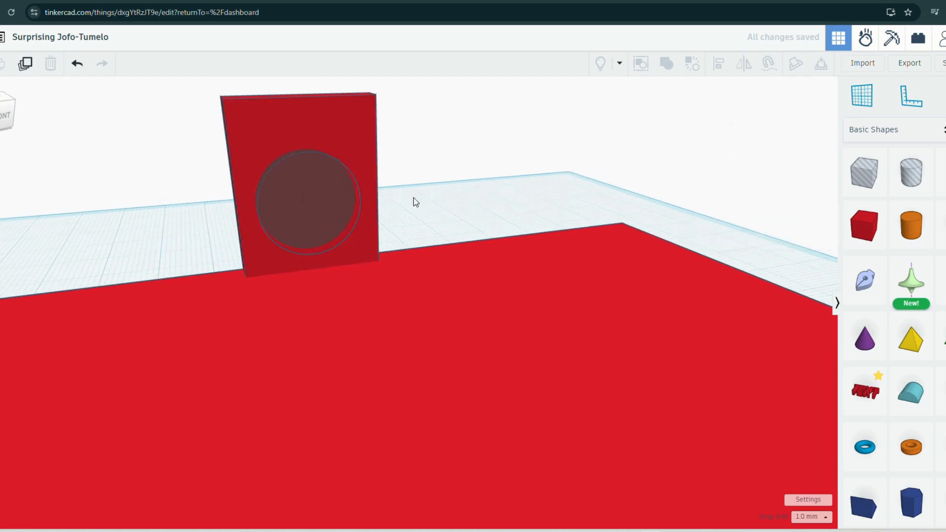
# Raise the cylinder hole by about 1 mm within the upright plate, to 8 mm above the workplane
pyautogui.click(321, 206)
pyautogui.moveTo(460, 184); pyautogui.dragTo(578, 196, button='right')
pyautogui.moveTo(370, 274); pyautogui.dragTo(292, 241, button='right')
pyautogui.click(292, 237)
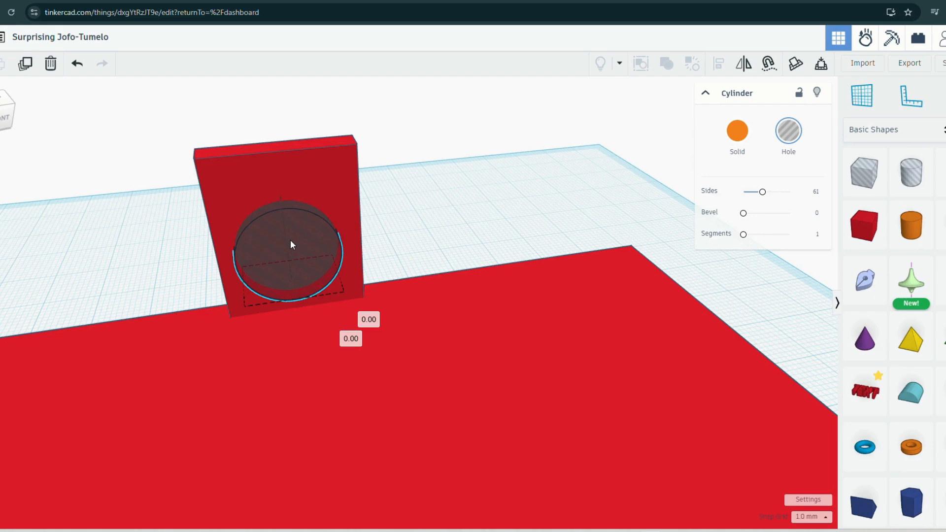
pyautogui.moveTo(274, 162); pyautogui.dragTo(275, 158)
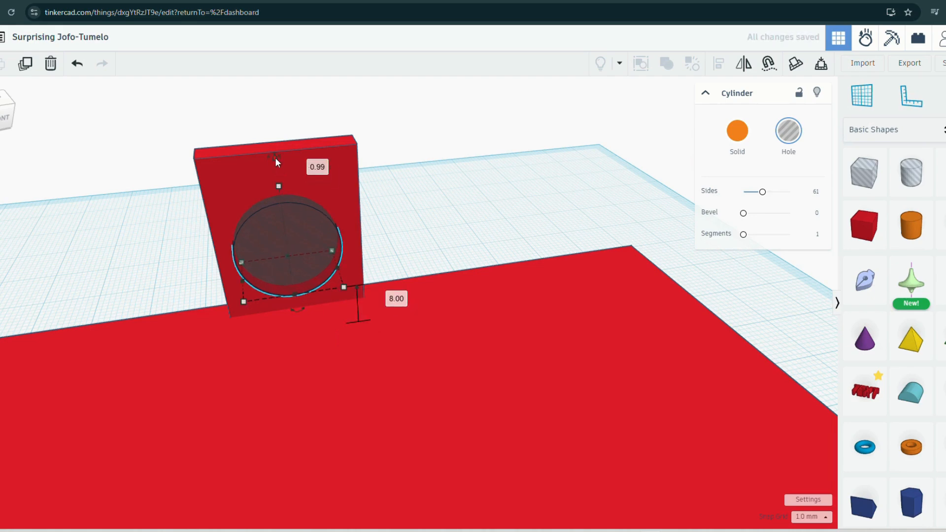
pyautogui.click(454, 194)
# Group the base plate, upright and cylinder hole, inspect the cut opening, and undo the grouping
pyautogui.moveTo(435, 160); pyautogui.dragTo(404, 216, button='right')
pyautogui.scroll(-5, 408, 221)
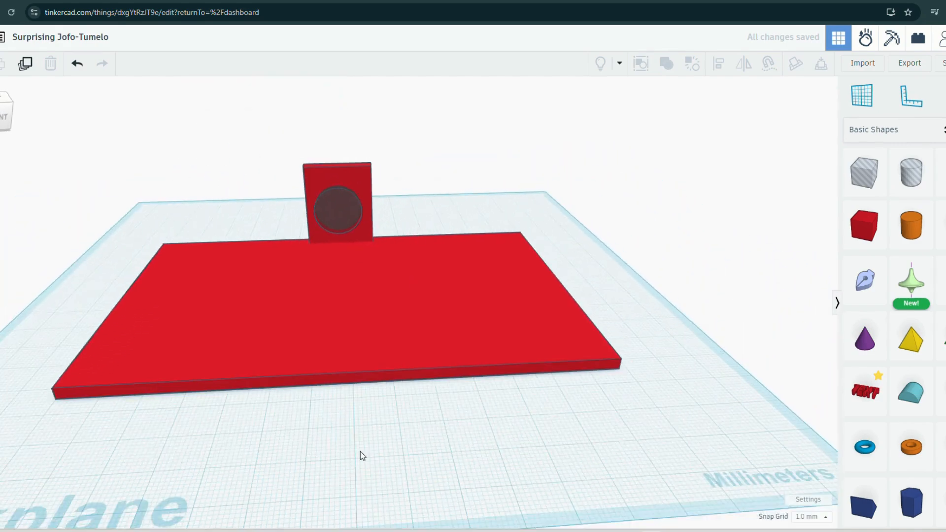
pyautogui.moveTo(365, 446); pyautogui.dragTo(442, 450, button='right')
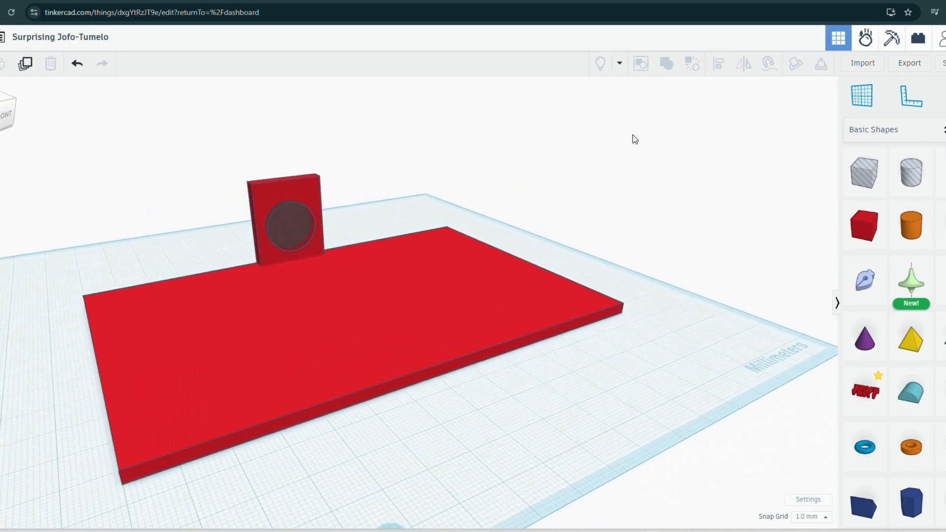
pyautogui.click(391, 282)
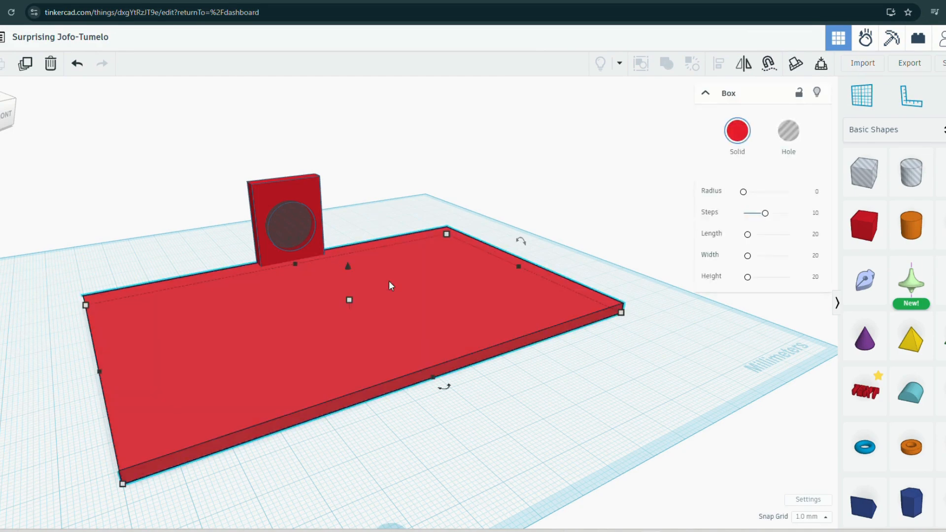
pyautogui.click(443, 190)
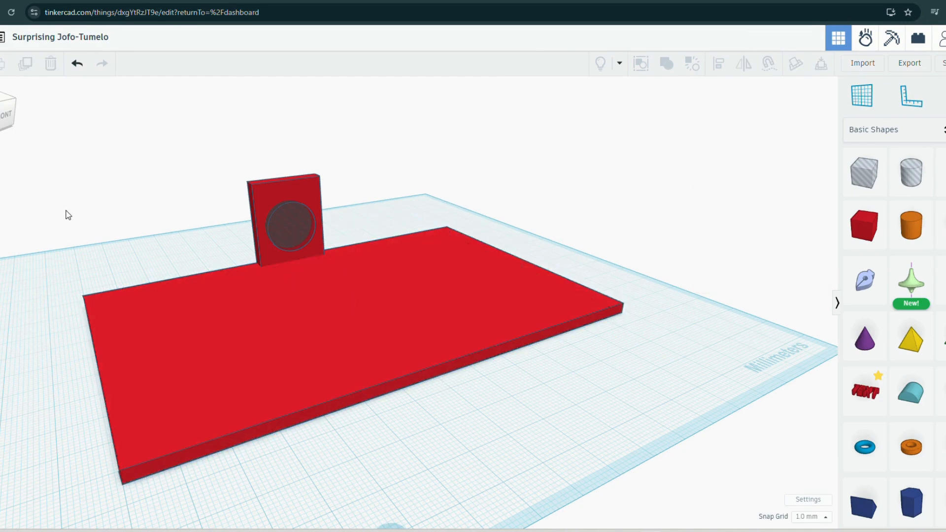
pyautogui.moveTo(42, 90); pyautogui.dragTo(650, 520)
pyautogui.click(668, 65)
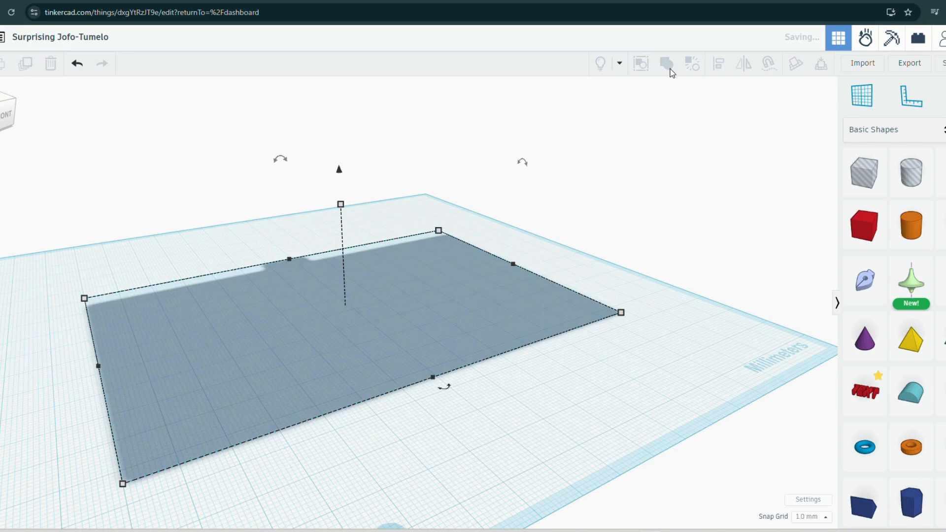
pyautogui.click(575, 262)
pyautogui.moveTo(575, 262); pyautogui.dragTo(260, 255, button='right')
pyautogui.scroll(3, 317, 198)
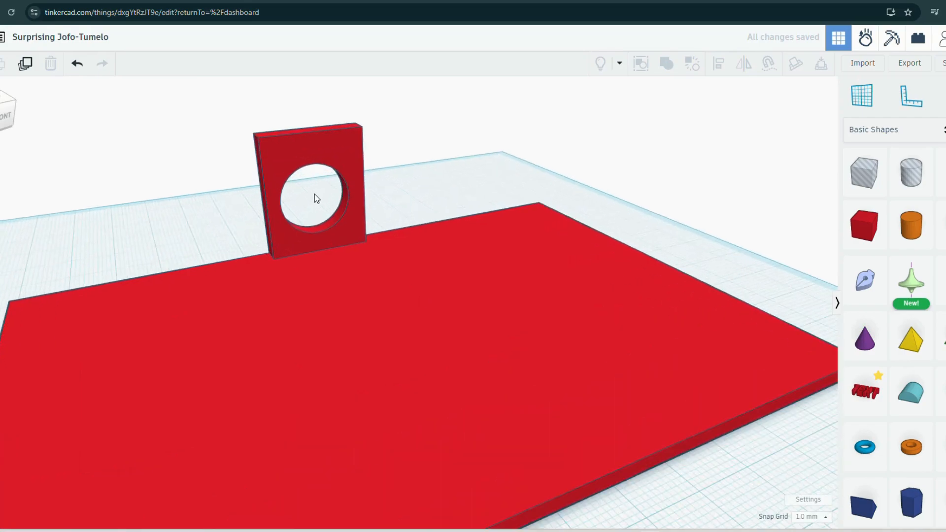
pyautogui.click(77, 63)
# Shrink the cylinder hole to 13 mm high and move it up to the centre of the upright plate
pyautogui.moveTo(301, 205); pyautogui.dragTo(309, 209)
pyautogui.moveTo(292, 247); pyautogui.dragTo(301, 240)
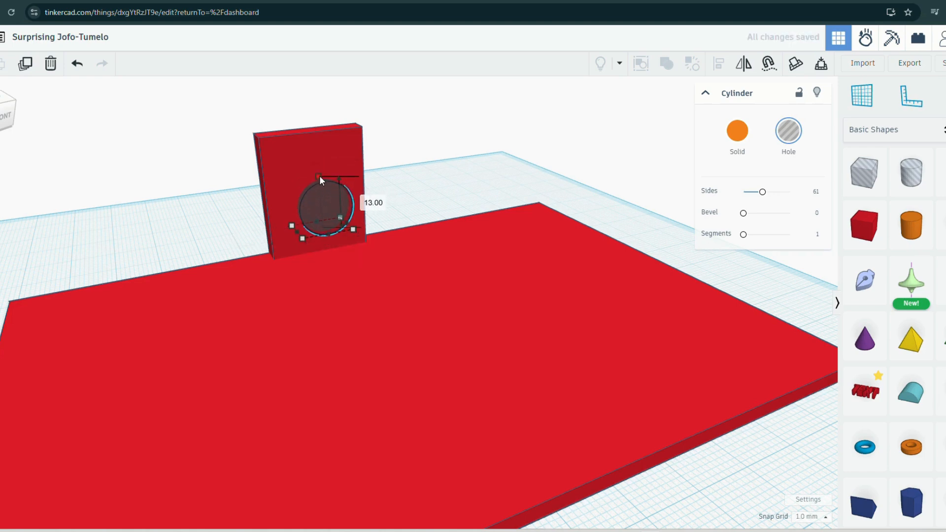
pyautogui.moveTo(322, 203); pyautogui.dragTo(318, 203)
pyautogui.moveTo(312, 144); pyautogui.dragTo(306, 122)
pyautogui.moveTo(311, 187); pyautogui.dragTo(309, 188)
pyautogui.click(370, 167)
# Select the base plate, upright and cylinder hole together and group them as a Union
pyautogui.moveTo(478, 192); pyautogui.dragTo(436, 120, button='right')
pyautogui.scroll(-3, 213, 173)
pyautogui.moveTo(212, 172); pyautogui.dragTo(306, 165, button='right')
pyautogui.moveTo(132, 104); pyautogui.dragTo(698, 410)
pyautogui.click(652, 65)
pyautogui.moveTo(589, 172); pyautogui.dragTo(616, 164, button='right')
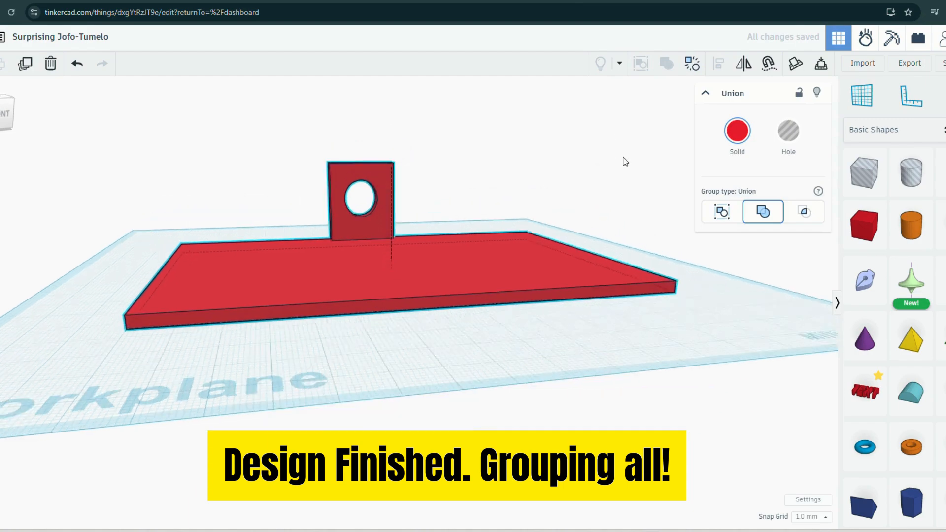
# Export everything in the design as an .STL file for 3D printing
pyautogui.click(427, 354)
pyautogui.moveTo(427, 354); pyautogui.dragTo(122, 387, button='right')
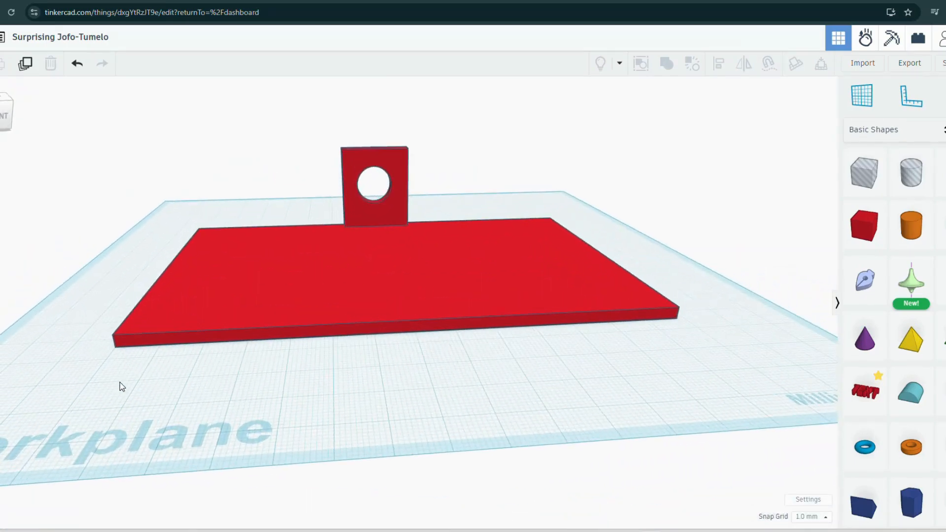
pyautogui.click(894, 70)
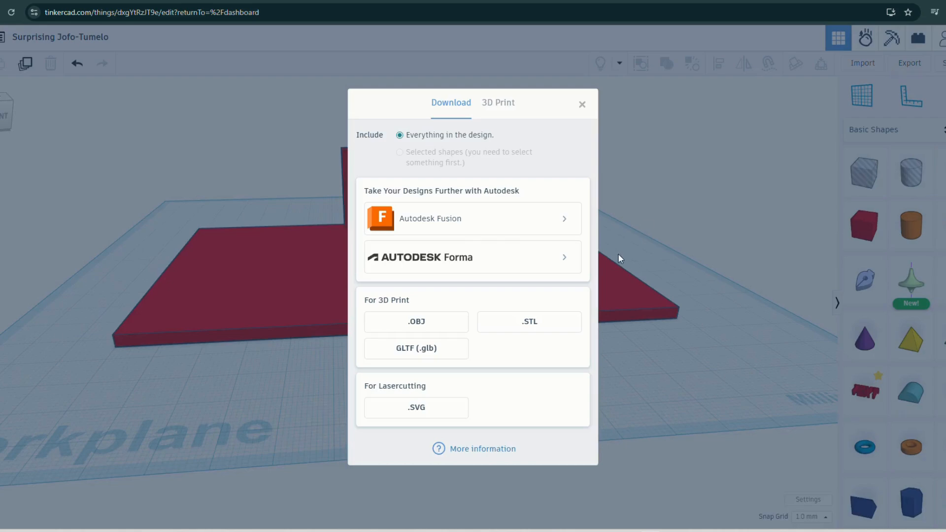
pyautogui.click(530, 323)
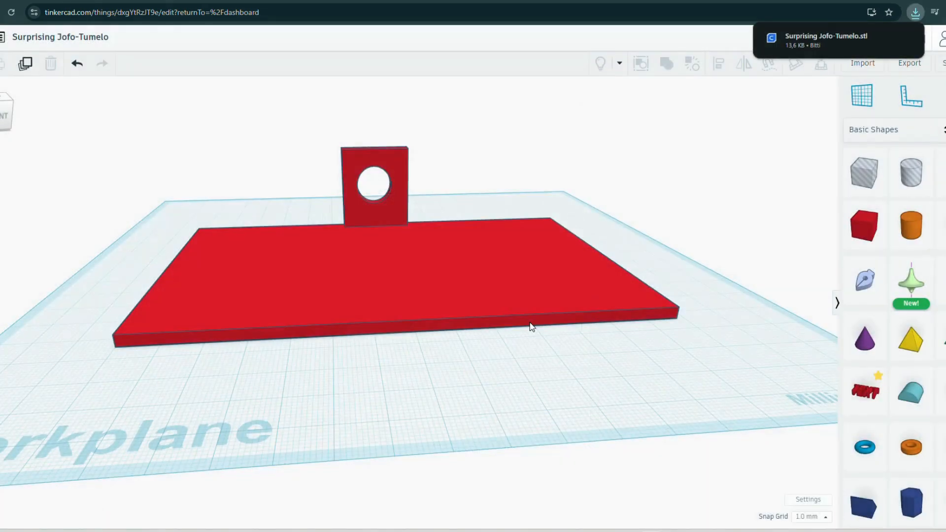
# Open the exported file Surprising Jofo-Tumelo.stl in UltiMaker Cura and maximize its window
pyautogui.rightClick(782, 40)
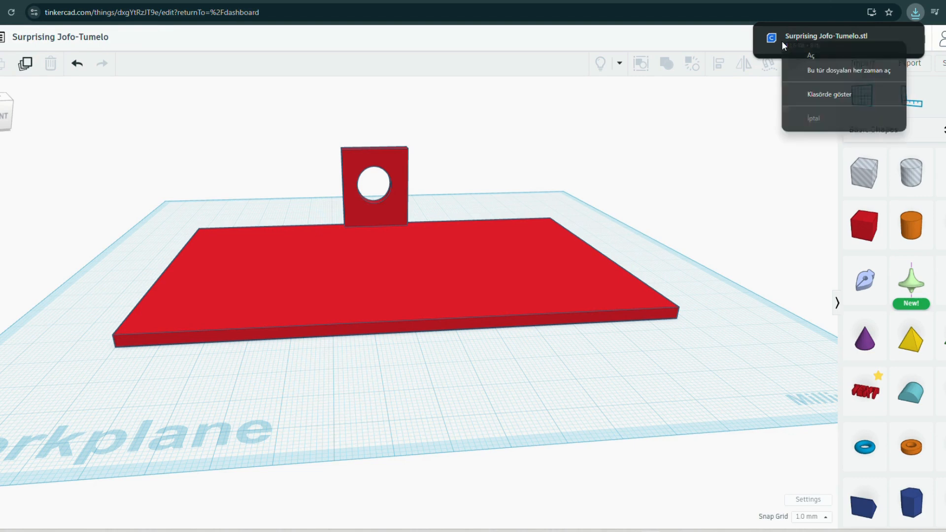
pyautogui.click(816, 67)
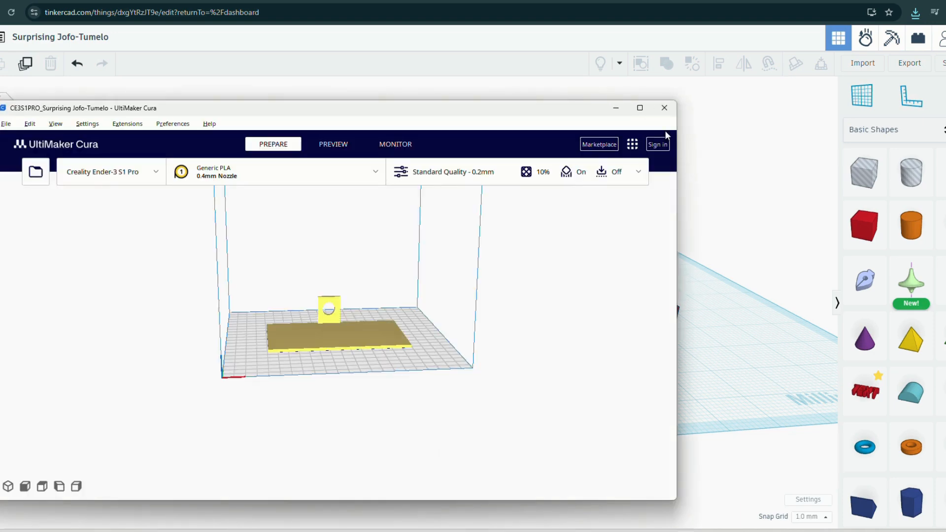
pyautogui.click(640, 109)
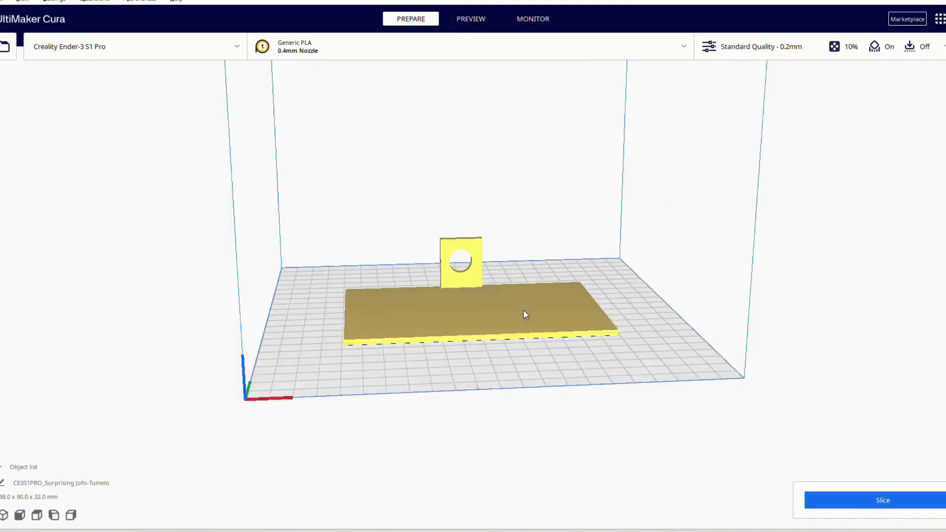
# Examine the upright plate, its round hole and the base plate of the imported model from several angles
pyautogui.scroll(5, 520, 318)
pyautogui.moveTo(519, 320); pyautogui.dragTo(709, 333, button='right')
pyautogui.scroll(8, 483, 319)
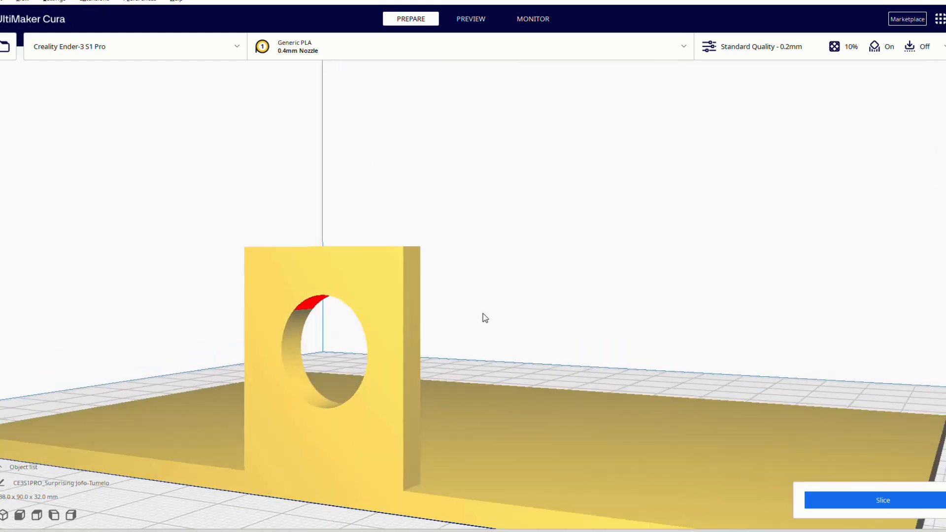
pyautogui.scroll(-10, 419, 312)
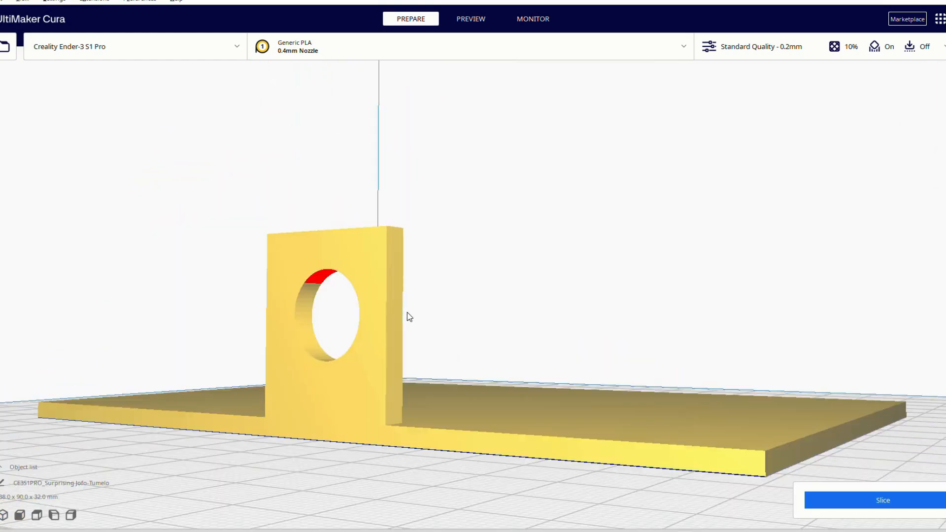
pyautogui.moveTo(501, 333); pyautogui.dragTo(325, 382, button='right')
pyautogui.click(353, 380)
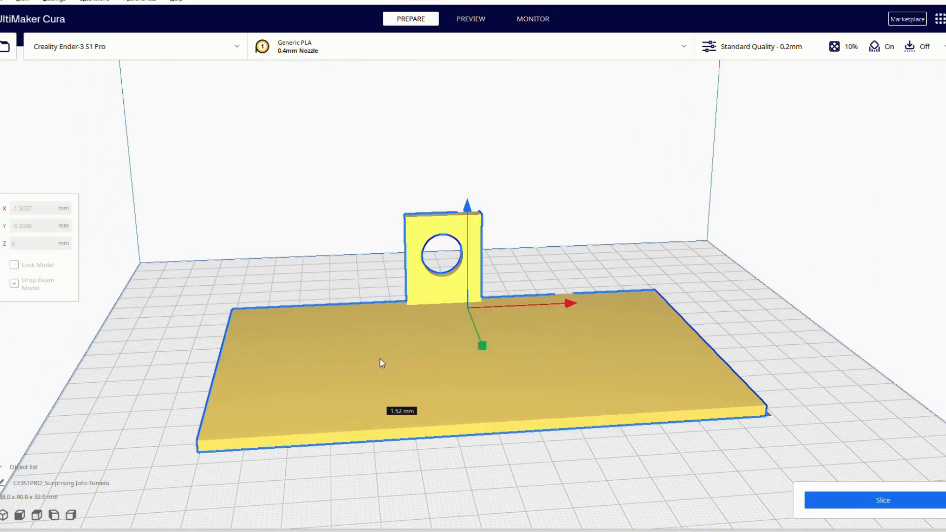
pyautogui.scroll(-3, 381, 362)
pyautogui.rightClick(382, 362)
pyautogui.click(360, 386)
pyautogui.moveTo(360, 386); pyautogui.dragTo(344, 401, button='right')
pyautogui.scroll(5, 366, 415)
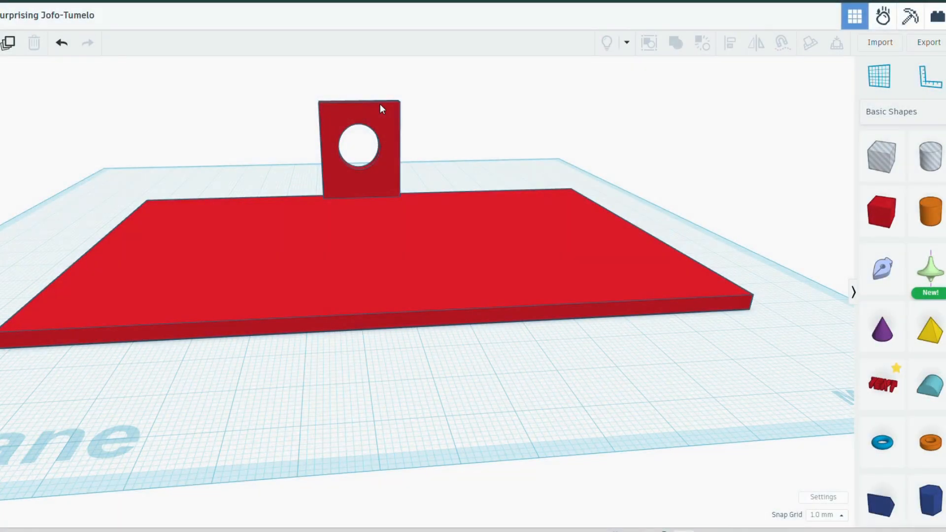
# Return to the Tinkercad design and undo the grouping of the base plate, upright and cylinder hole
pyautogui.click(56, 44)
pyautogui.click(56, 44)
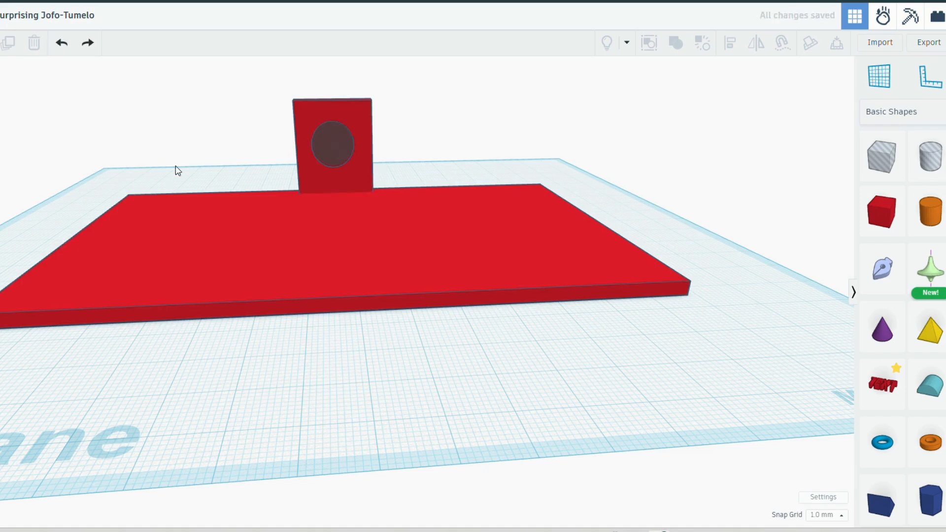
pyautogui.click(321, 140)
pyautogui.click(303, 123)
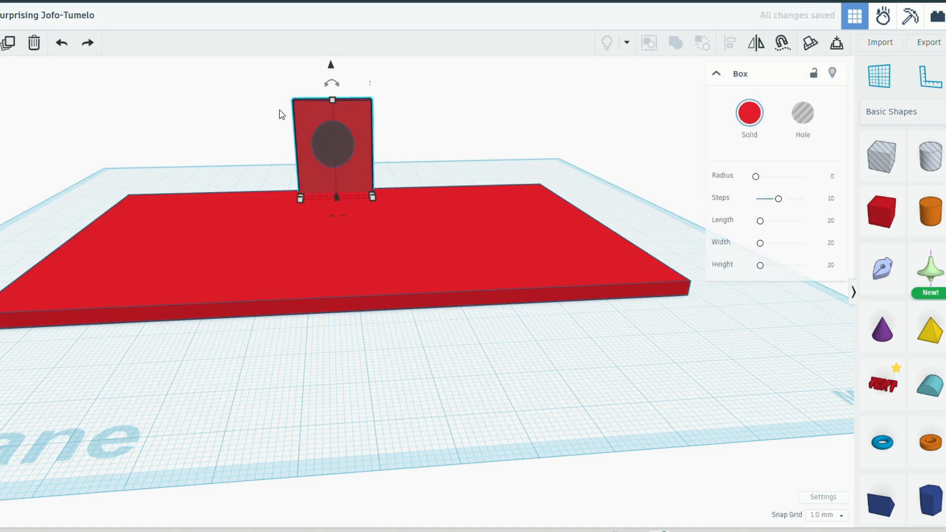
pyautogui.moveTo(290, 103); pyautogui.dragTo(393, 193)
pyautogui.click(213, 147)
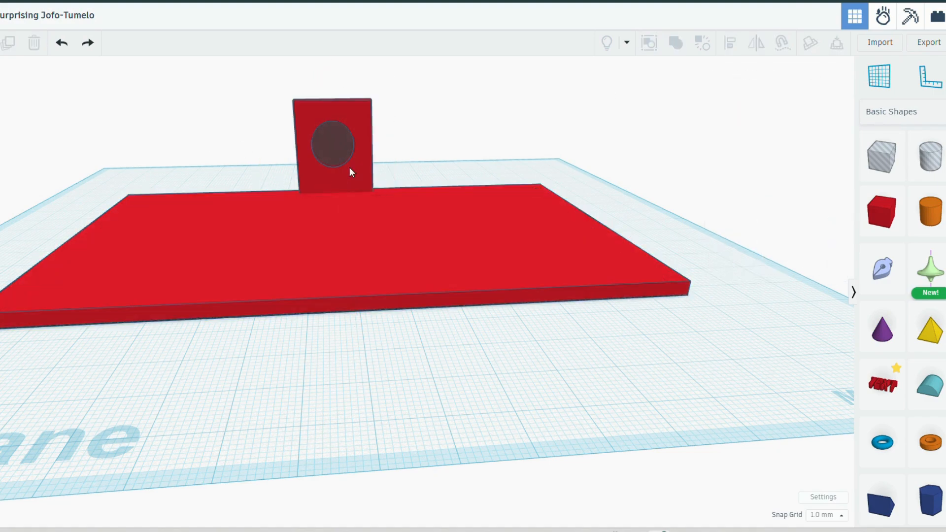
# Duplicate the upright and its cylinder hole, moving the copies about 39 mm and 36 mm toward the base plate's left end
pyautogui.click(308, 128)
pyautogui.click(9, 43)
pyautogui.moveTo(285, 123); pyautogui.dragTo(194, 127)
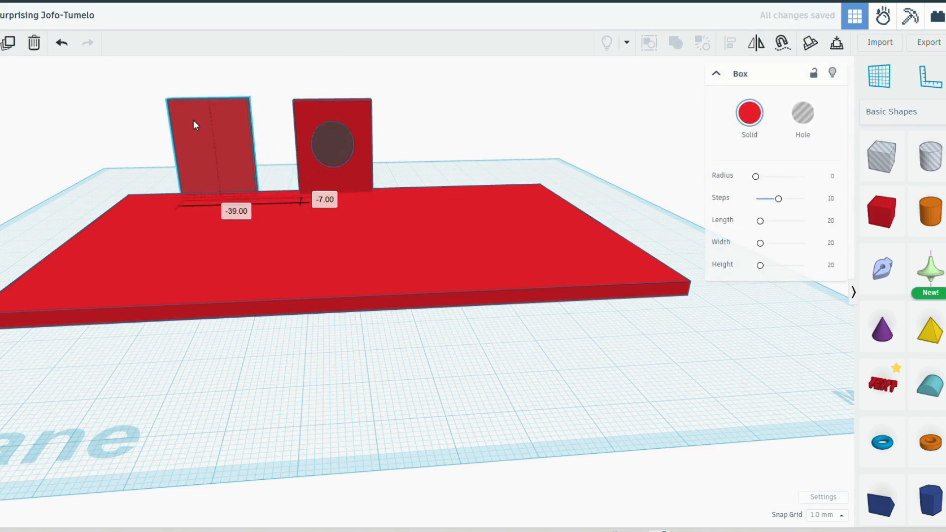
pyautogui.click(328, 141)
pyautogui.click(11, 42)
pyautogui.moveTo(338, 150); pyautogui.dragTo(219, 158)
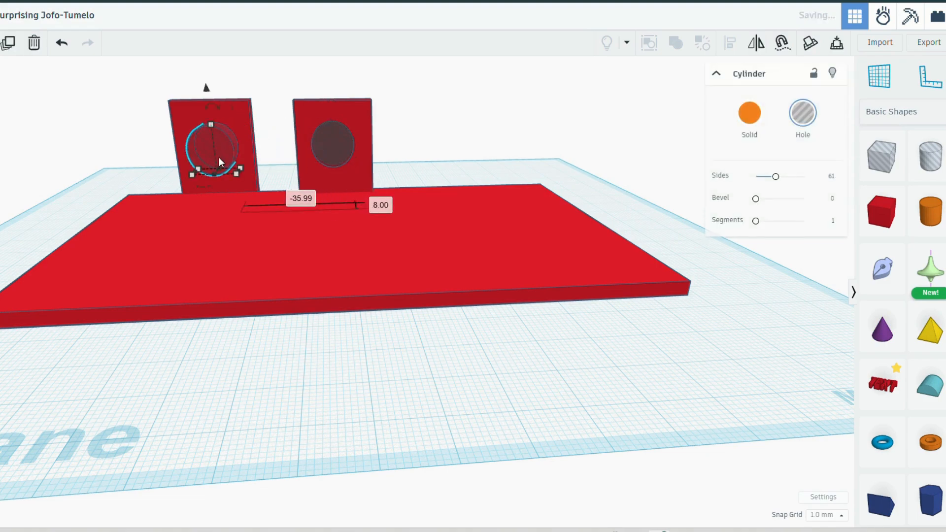
# Move the copied upright about 4 mm forward onto the base plate's back edge and its cylinder hole about 7 mm back through it
pyautogui.click(281, 148)
pyautogui.moveTo(281, 148); pyautogui.dragTo(204, 339, button='right')
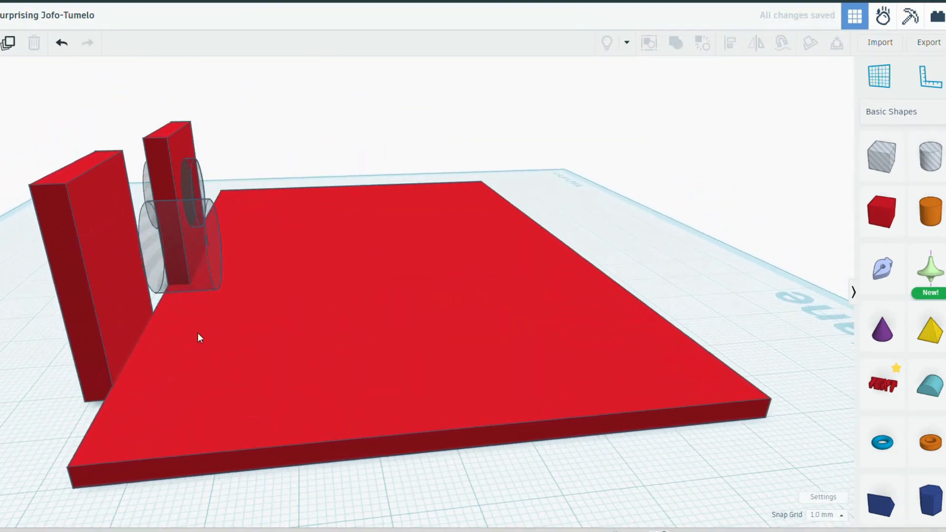
pyautogui.click(88, 304)
pyautogui.moveTo(88, 304); pyautogui.dragTo(115, 318)
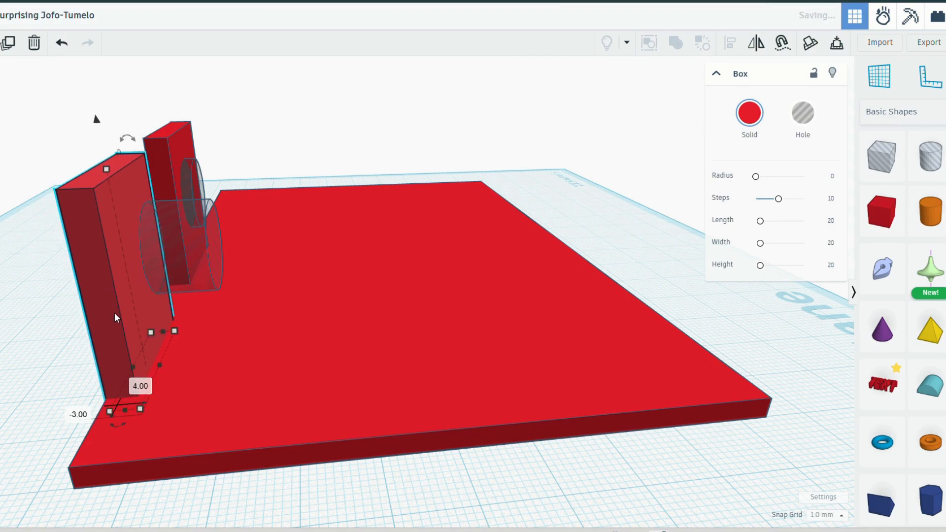
pyautogui.click(197, 252)
pyautogui.moveTo(194, 256); pyautogui.dragTo(128, 270)
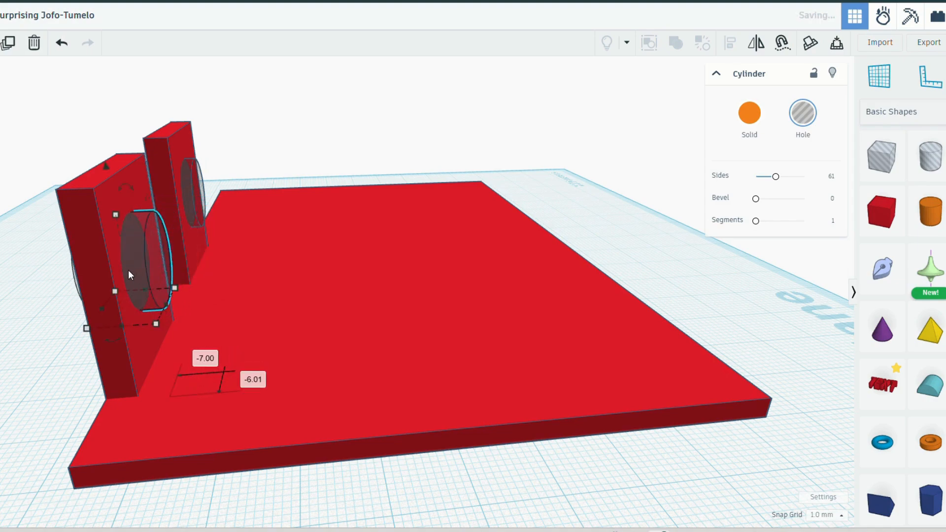
pyautogui.click(46, 310)
# Move the original upright along the back edge to the right end of the base plate
pyautogui.moveTo(46, 311); pyautogui.dragTo(316, 419, button='right')
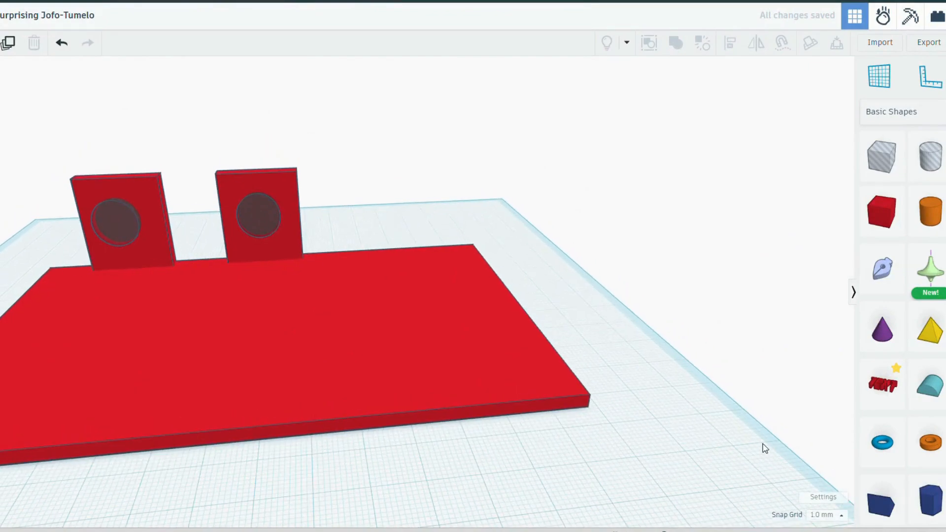
pyautogui.moveTo(765, 448); pyautogui.dragTo(647, 391, button='right')
pyautogui.moveTo(320, 195); pyautogui.dragTo(458, 198)
pyautogui.moveTo(533, 136); pyautogui.dragTo(496, 214, button='right')
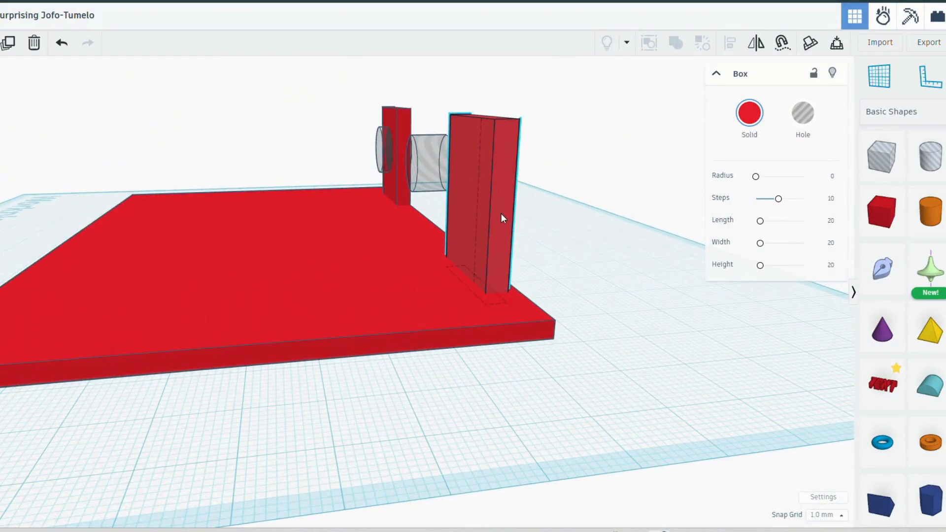
pyautogui.moveTo(546, 272); pyautogui.dragTo(640, 254, button='right')
pyautogui.moveTo(348, 270); pyautogui.dragTo(348, 151, button='right')
# Move the original cylinder hole over to the right upright and push it through the plate
pyautogui.moveTo(354, 158); pyautogui.dragTo(522, 194)
pyautogui.moveTo(522, 195); pyautogui.dragTo(683, 317, button='right')
pyautogui.click(642, 209)
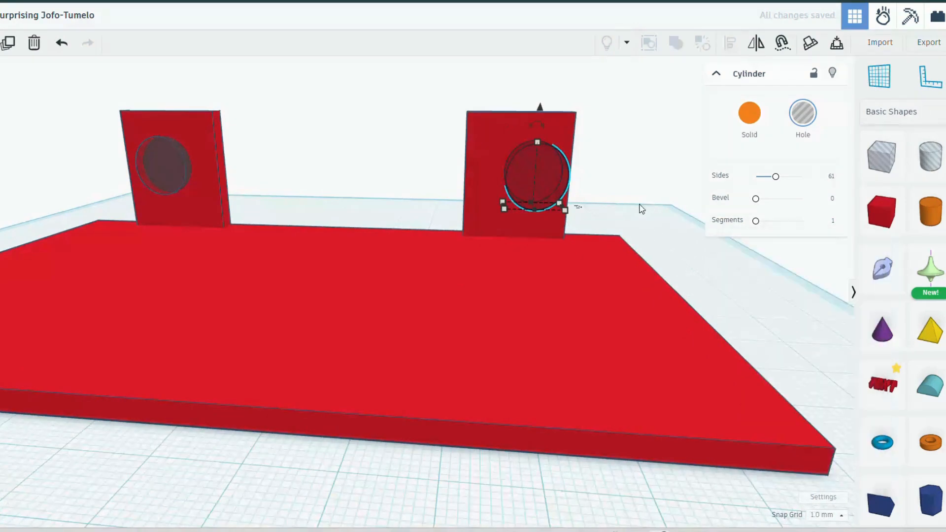
pyautogui.moveTo(539, 166); pyautogui.dragTo(508, 168)
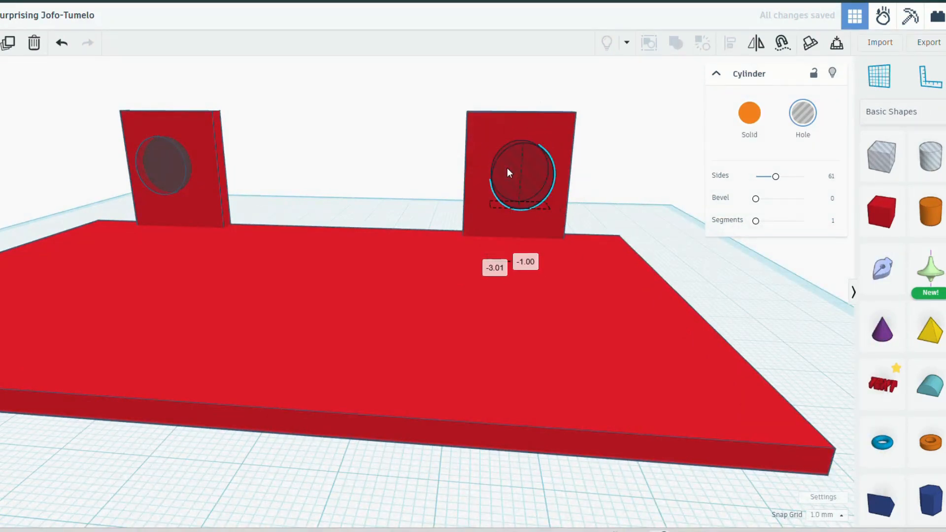
pyautogui.moveTo(367, 147); pyautogui.dragTo(539, 169, button='right')
pyautogui.moveTo(466, 148); pyautogui.dragTo(447, 143)
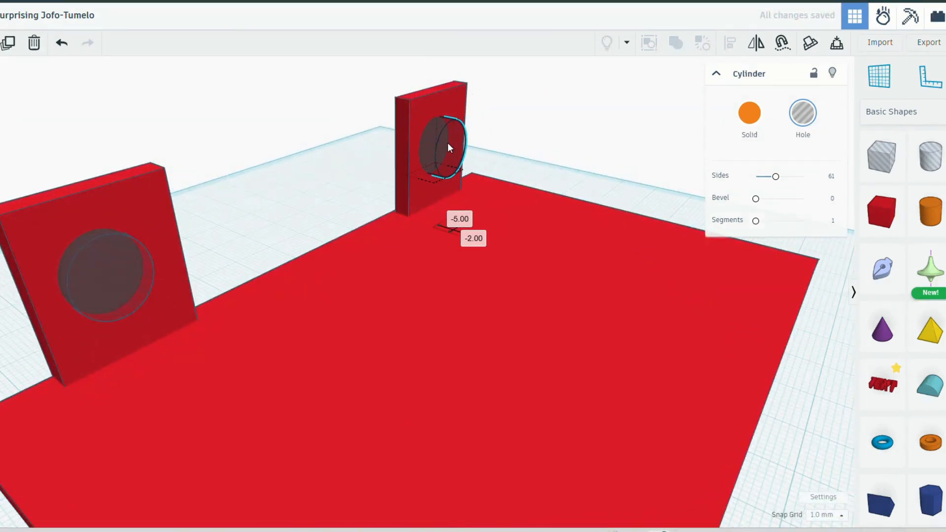
pyautogui.click(377, 160)
# Reposition the right cylinder hole so it passes through the centre of its upright
pyautogui.moveTo(365, 154); pyautogui.dragTo(227, 104, button='right')
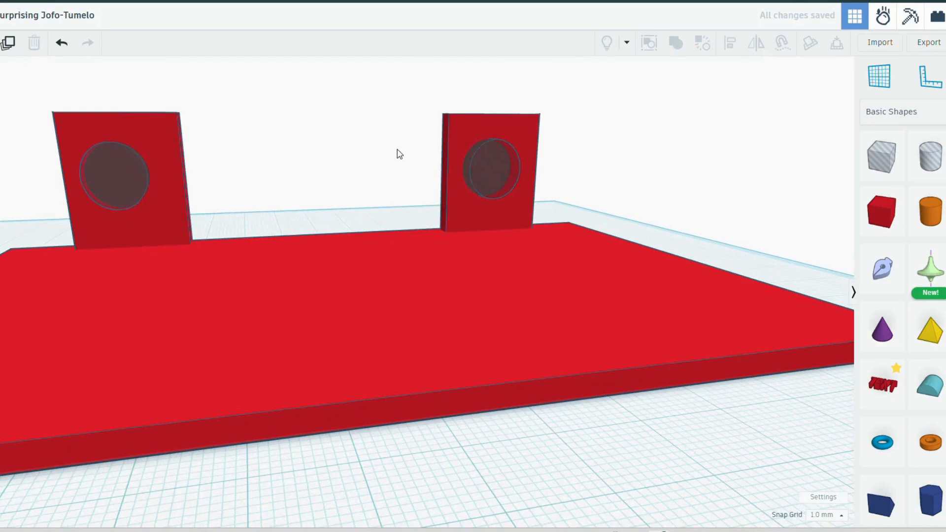
pyautogui.moveTo(429, 177); pyautogui.dragTo(387, 171, button='right')
pyautogui.moveTo(516, 175); pyautogui.dragTo(513, 198)
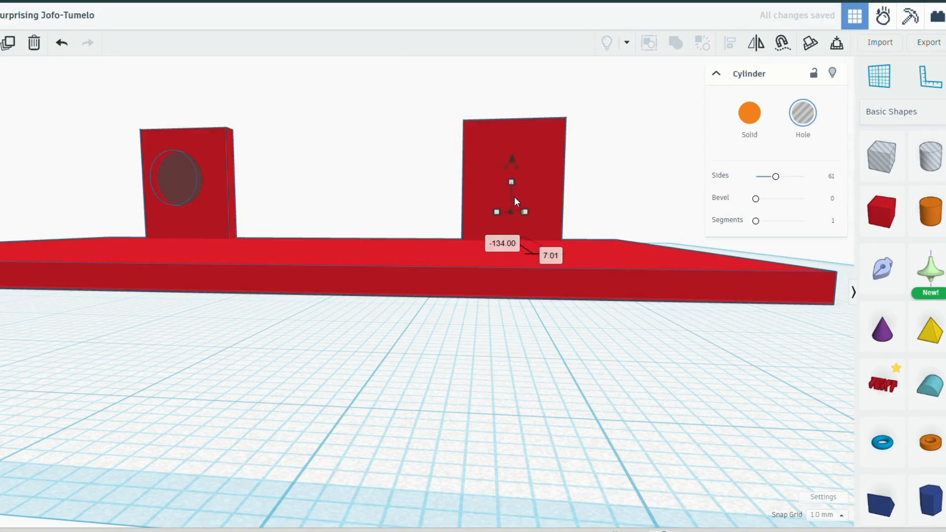
pyautogui.moveTo(515, 189); pyautogui.dragTo(249, 119, button='right')
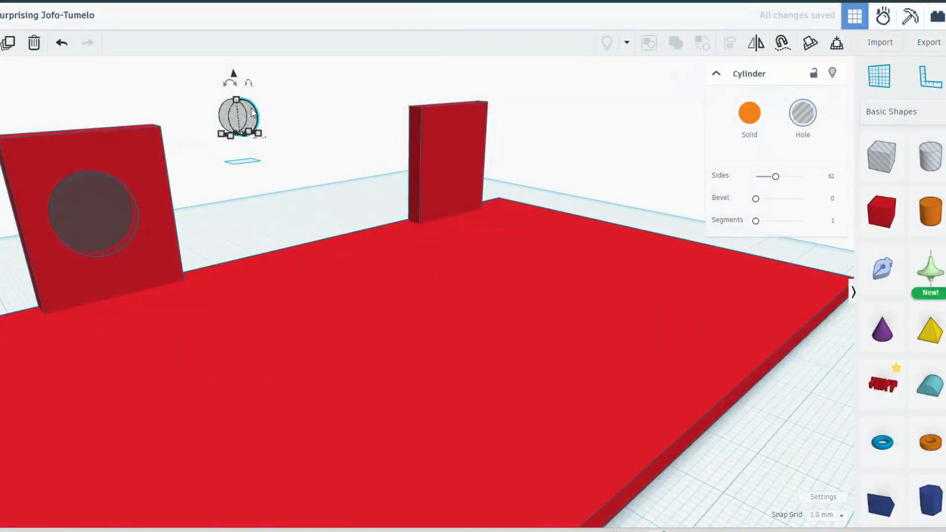
pyautogui.moveTo(245, 118); pyautogui.dragTo(460, 146)
pyautogui.click(541, 170)
pyautogui.click(569, 139)
pyautogui.moveTo(553, 186); pyautogui.dragTo(525, 197, button='right')
pyautogui.click(535, 194)
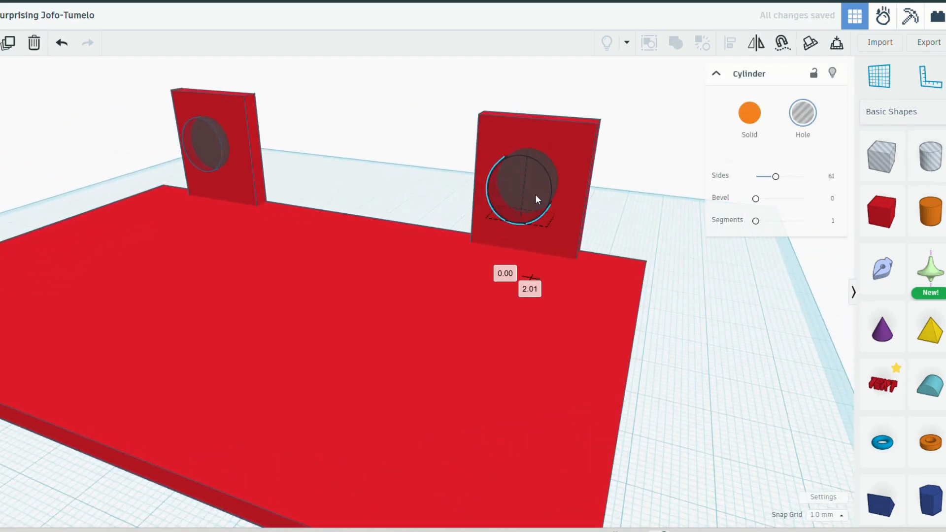
pyautogui.moveTo(534, 194); pyautogui.dragTo(534, 193)
pyautogui.click(611, 222)
pyautogui.moveTo(611, 222); pyautogui.dragTo(668, 215, button='right')
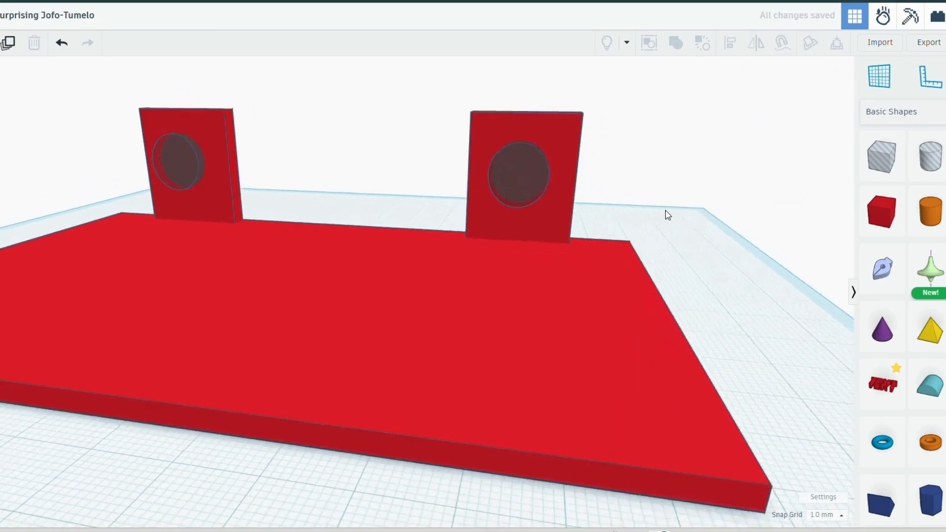
# Shift the left cylinder hole slightly to centre it in its upright
pyautogui.scroll(-5, 524, 215)
pyautogui.scroll(4, 508, 187)
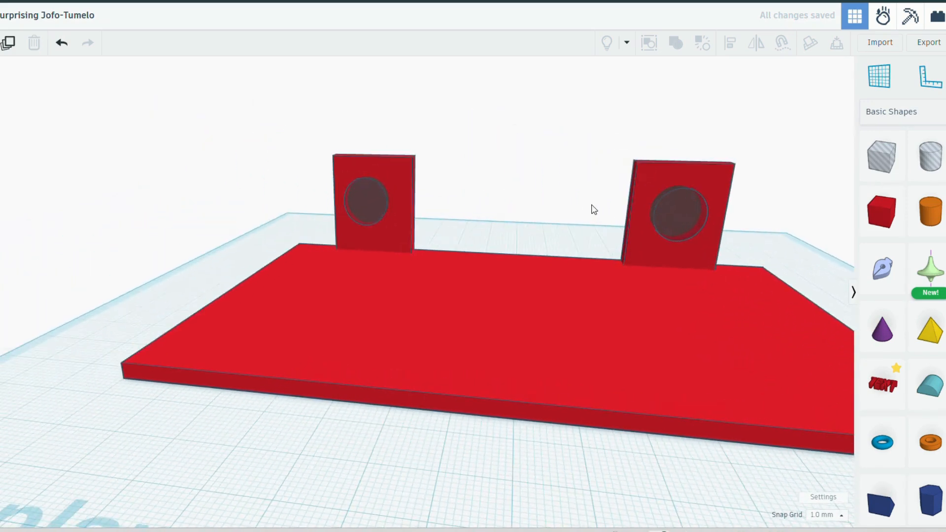
pyautogui.scroll(-2, 526, 240)
pyautogui.moveTo(495, 317); pyautogui.dragTo(445, 299, button='right')
pyautogui.scroll(-1, 483, 313)
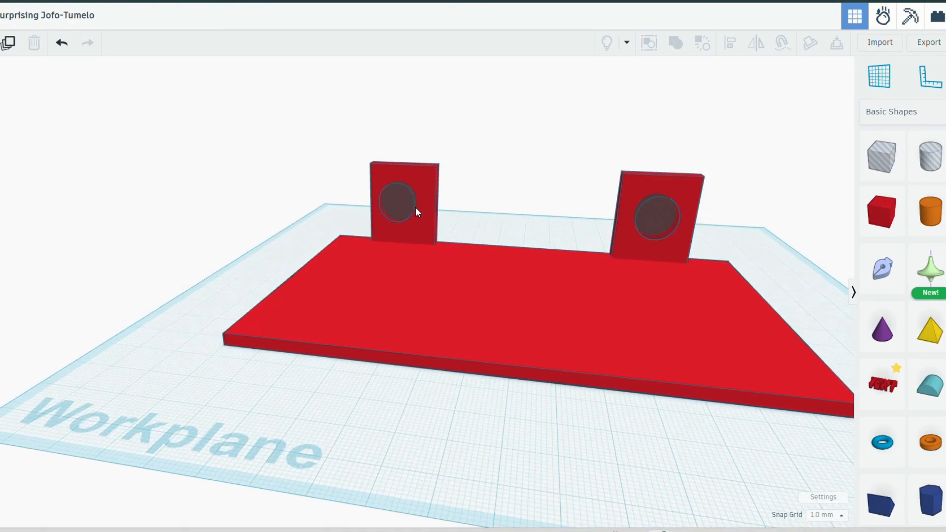
pyautogui.scroll(3, 424, 228)
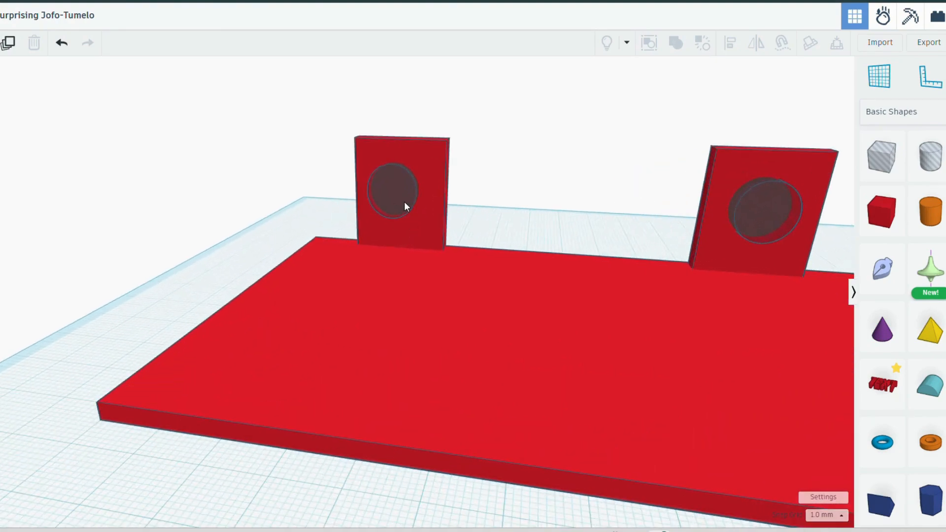
pyautogui.click(406, 204)
pyautogui.moveTo(405, 202); pyautogui.dragTo(400, 191)
pyautogui.click(511, 196)
pyautogui.click(393, 193)
pyautogui.click(528, 181)
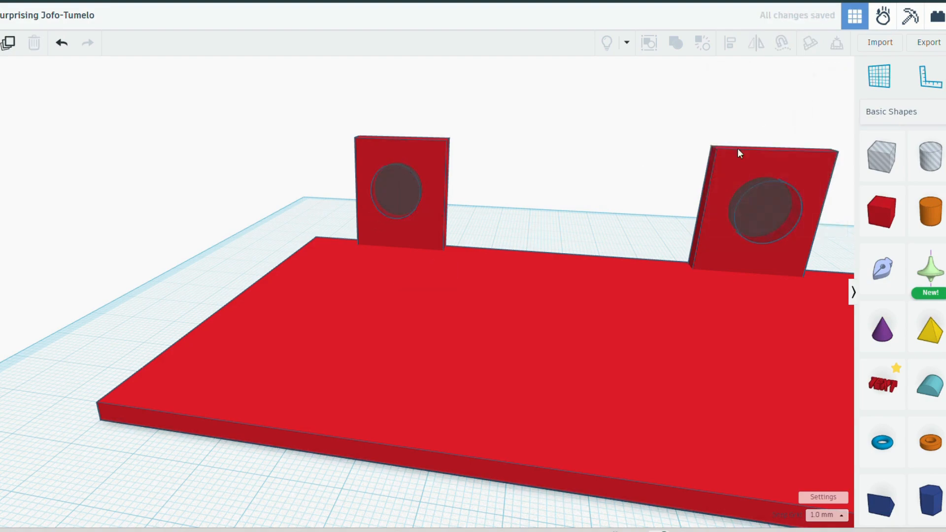
# Select the base plate, both uprights and both cylinder holes together and group them to cut the openings
pyautogui.scroll(-3, 641, 204)
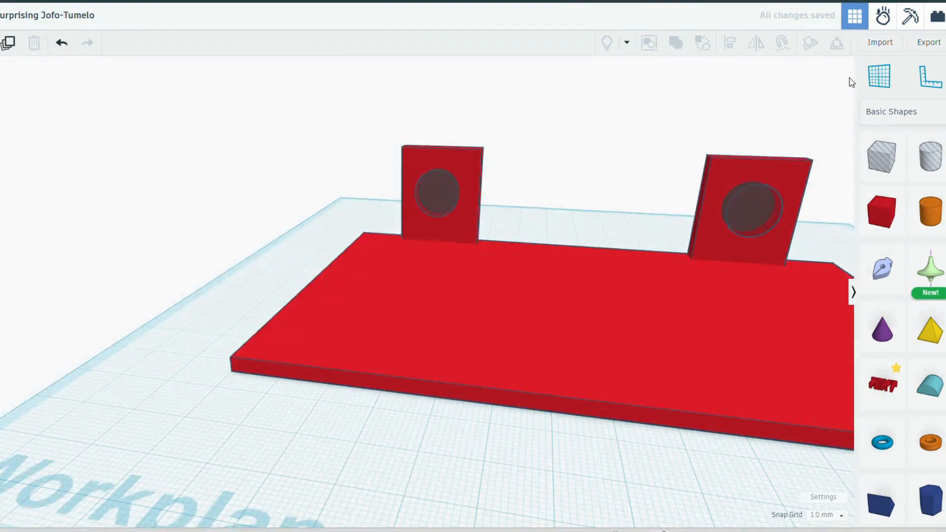
pyautogui.moveTo(306, 114); pyautogui.dragTo(842, 455)
pyautogui.click(677, 42)
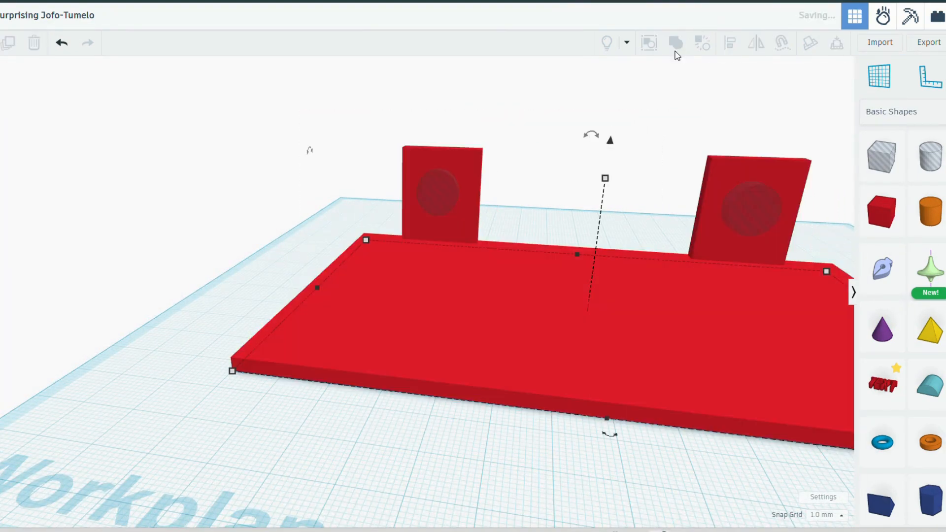
pyautogui.click(613, 190)
pyautogui.scroll(-5, 612, 187)
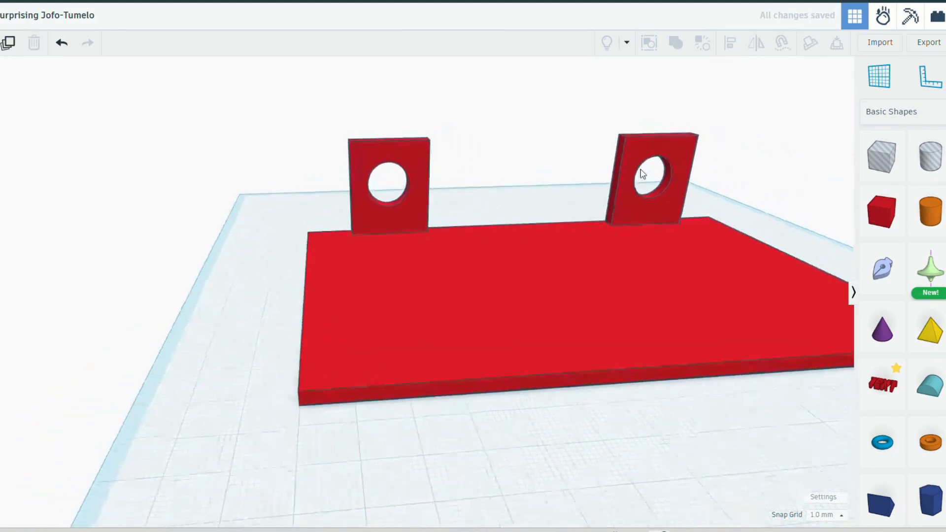
pyautogui.moveTo(686, 313); pyautogui.dragTo(591, 320, button='right')
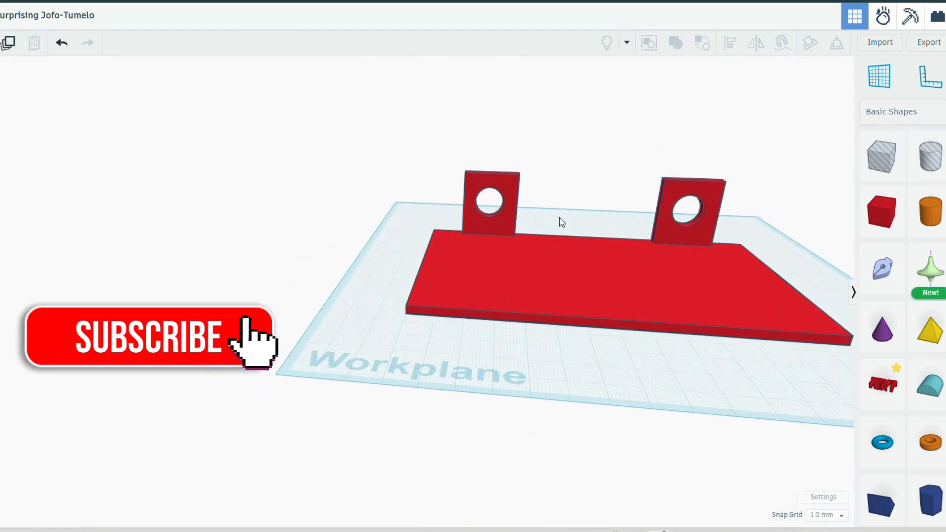